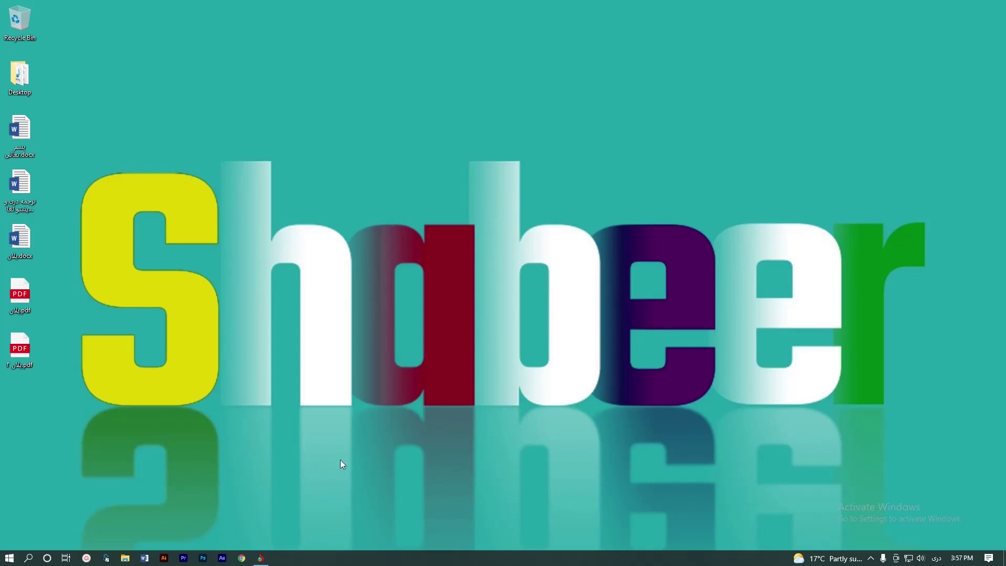
Step: Launch Premiere Pro 2020 from the taskbar and wait for the Home screen with recent projects
left_click(183, 558)
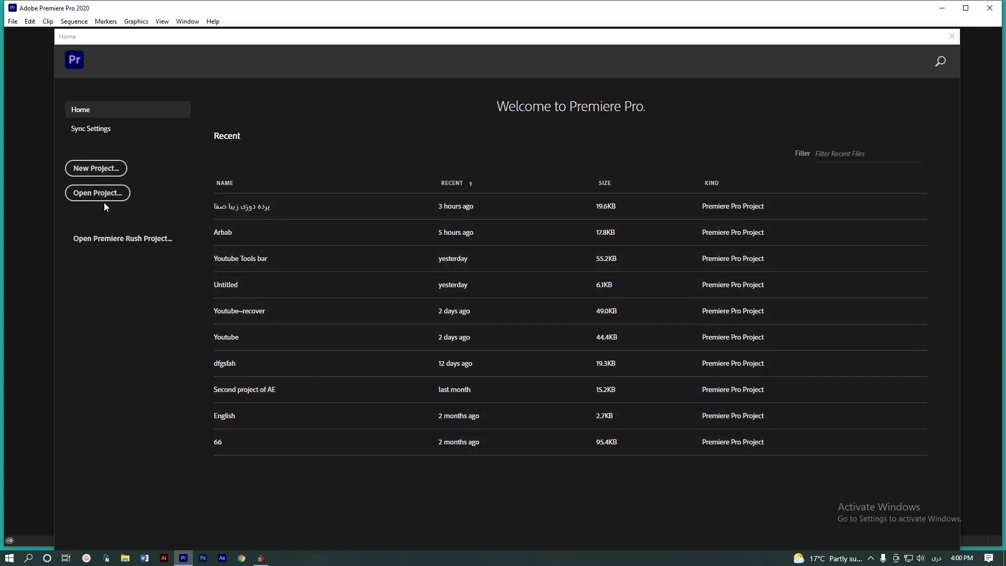
Step: Start a new project and name it 'Practice'
left_click(120, 168)
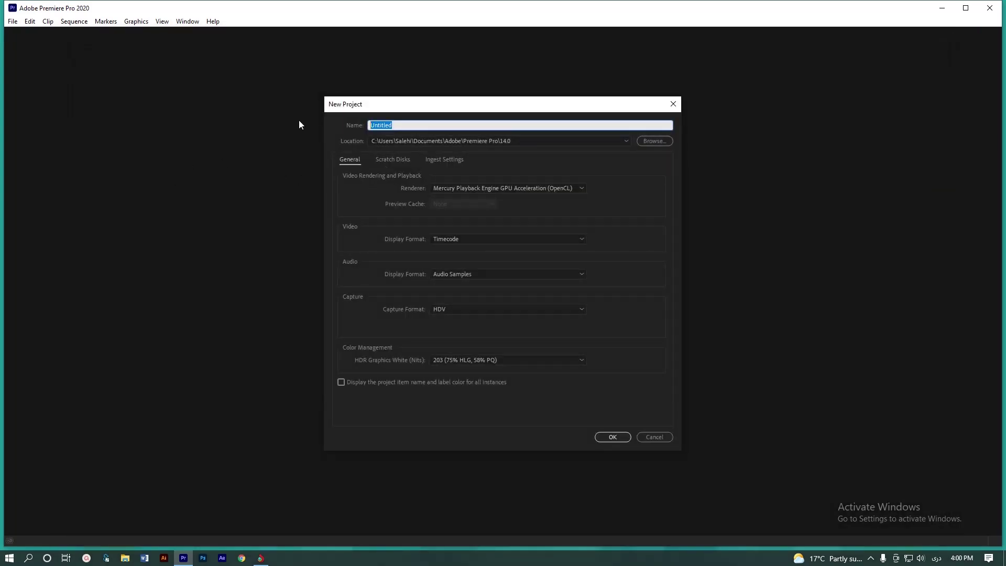
key("alt+shift")
type("Practice")
Step: Keep Timecode, Audio Samples and HDV as the formats and create the project
left_click(459, 241)
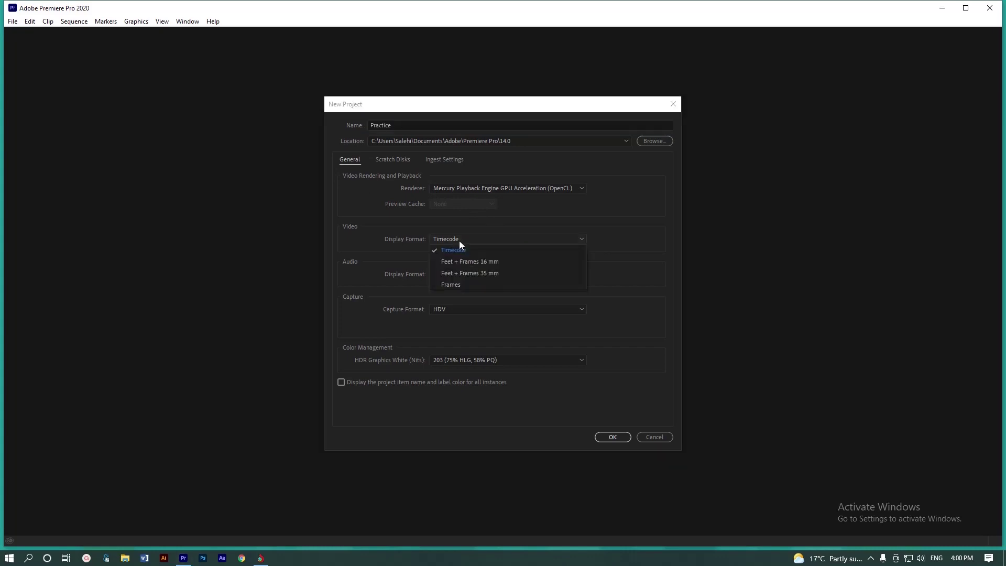
left_click(459, 240)
left_click(463, 274)
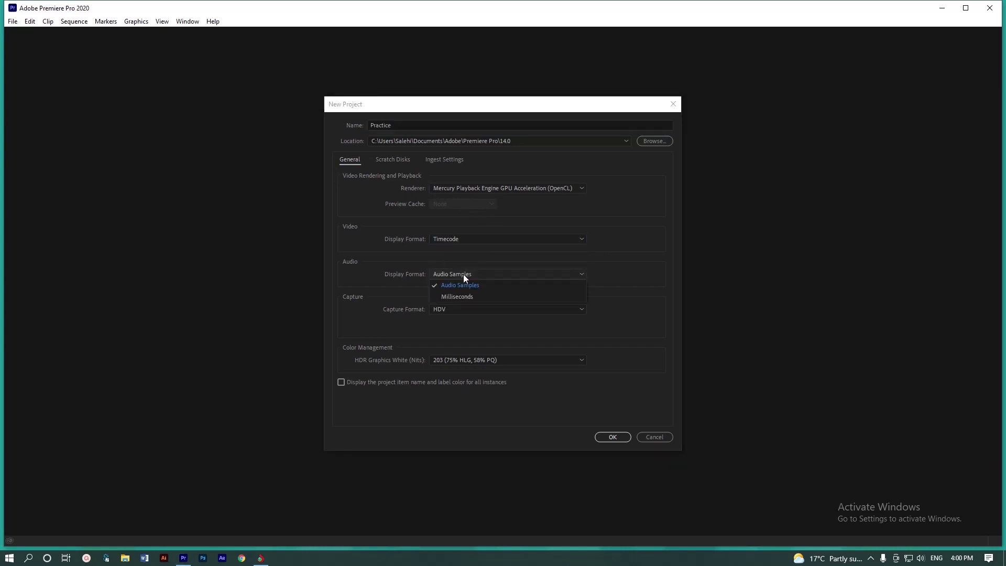
left_click(463, 274)
left_click(455, 314)
left_click(451, 322)
left_click(448, 311)
left_click(452, 332)
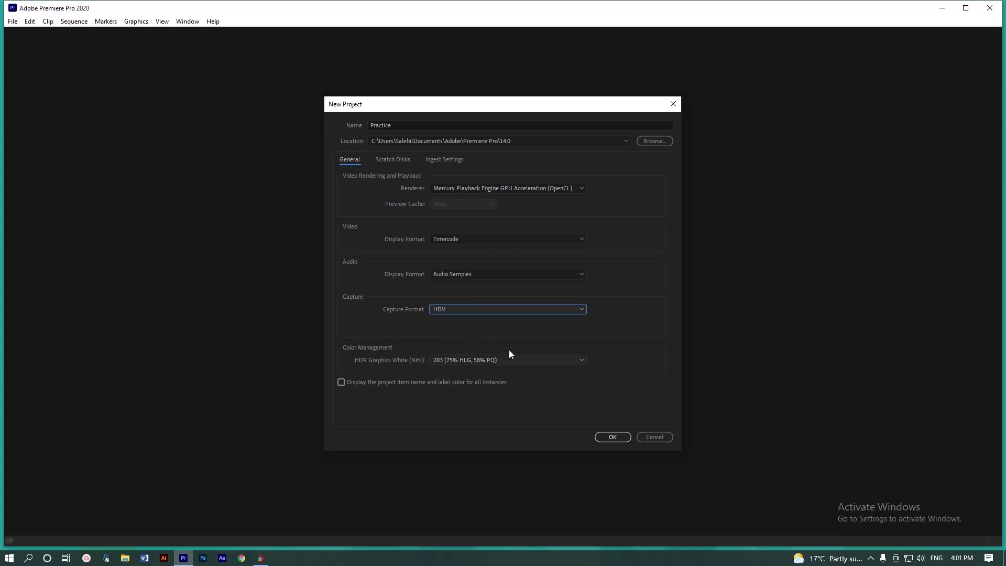
left_click(610, 438)
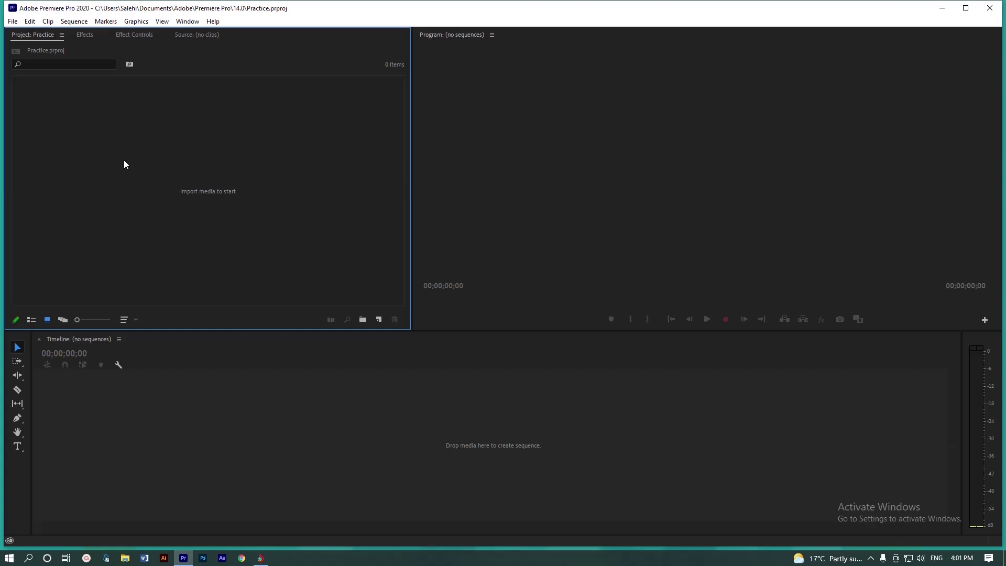
right_click(118, 125)
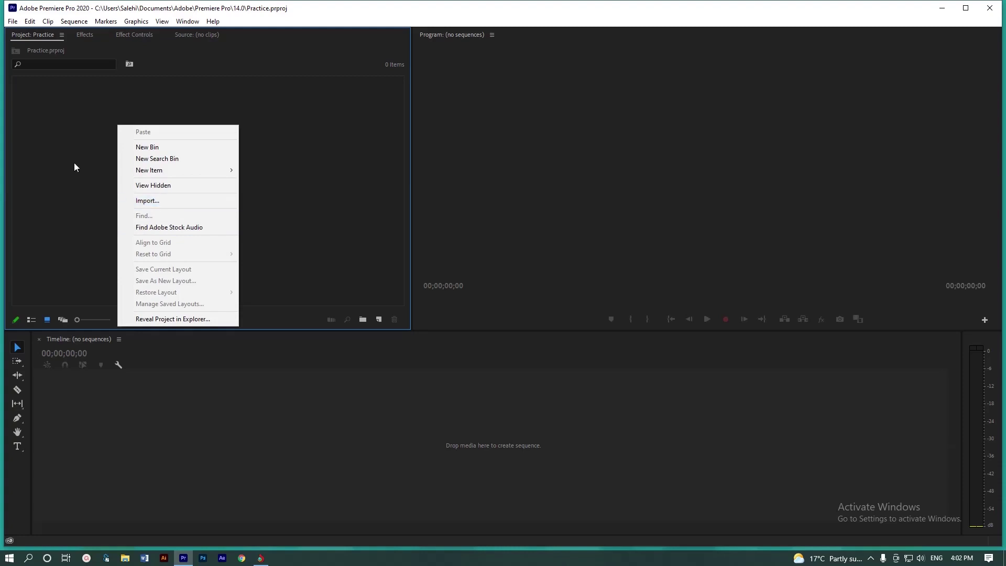
left_click(86, 148)
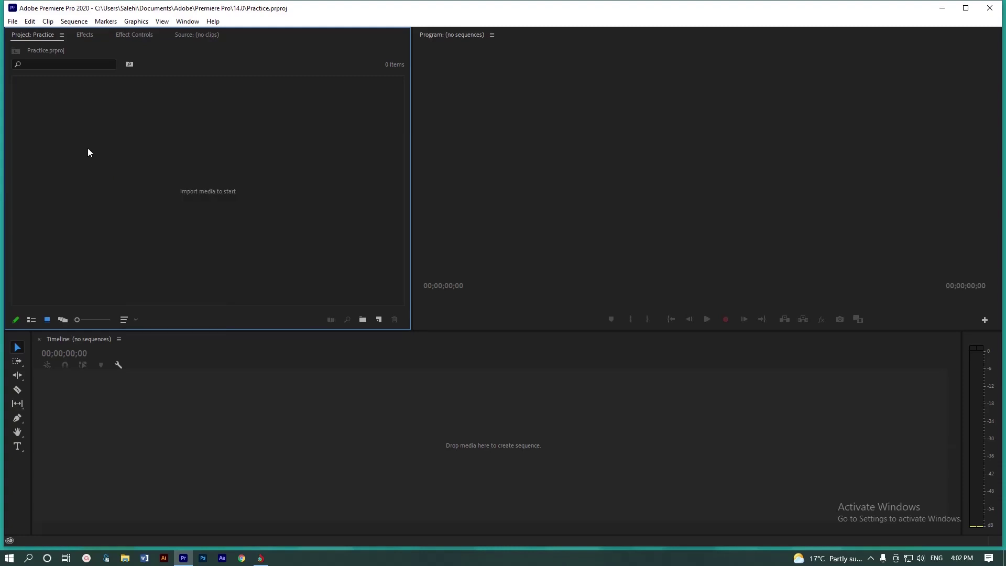
Step: Import the WhatsApp mp4 from F:\MCIT 1399 & 1400 Activities\Designes\1400\9- Qaws Des
double_click(158, 144)
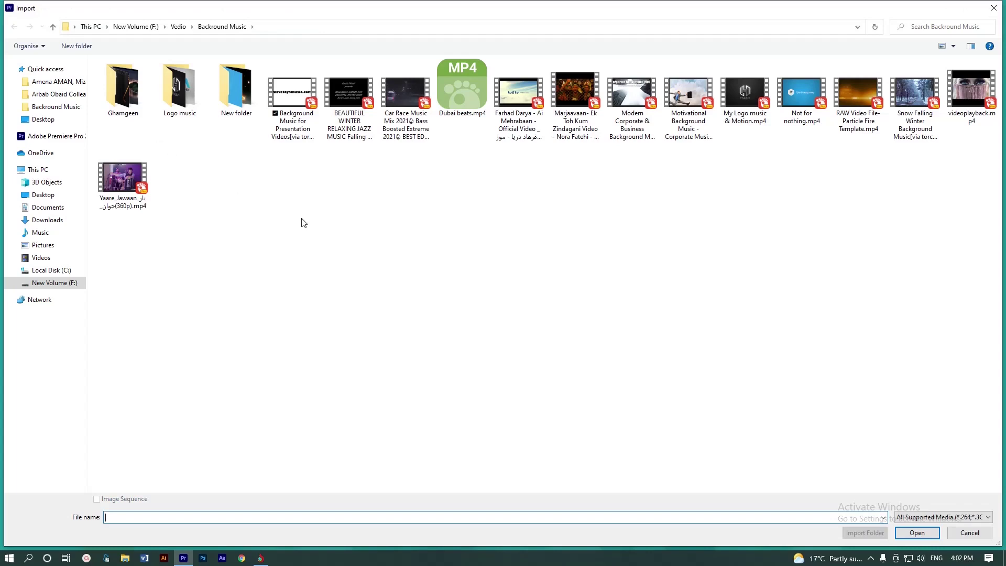
left_click(51, 284)
double_click(152, 132)
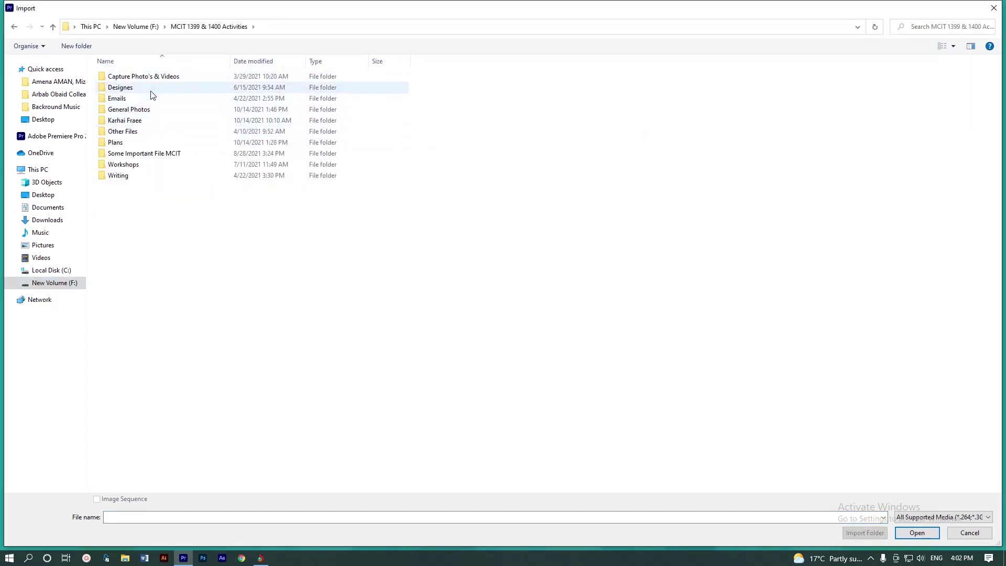
double_click(149, 89)
double_click(158, 127)
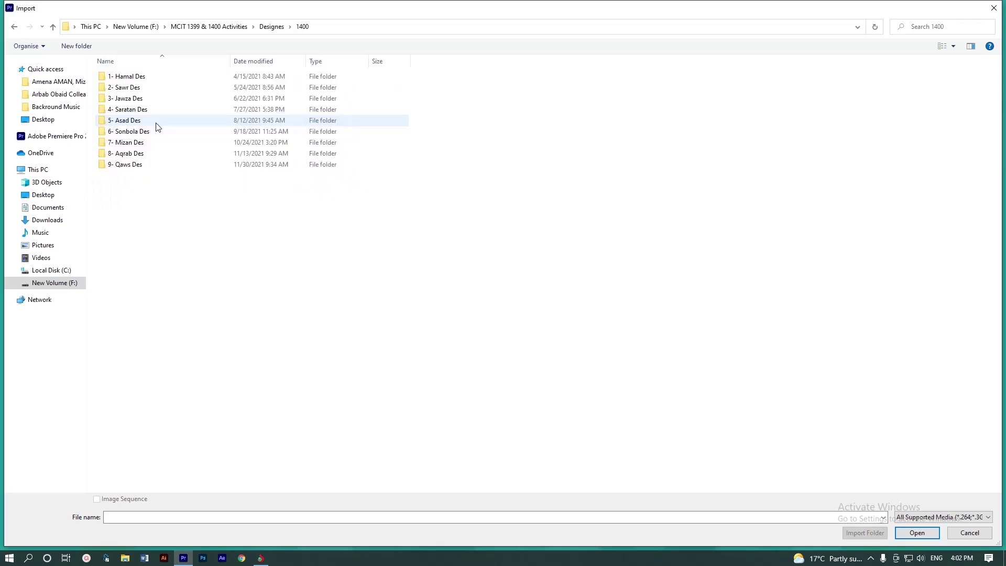
double_click(152, 166)
double_click(151, 84)
left_click(249, 98)
double_click(249, 98)
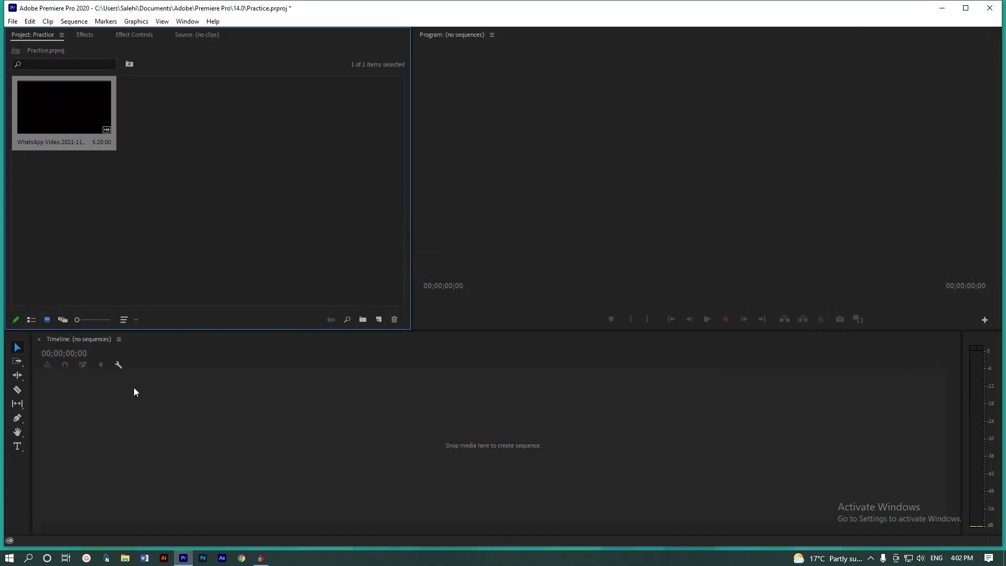
Step: Look through the File > New options and close them without creating anything
left_click(12, 21)
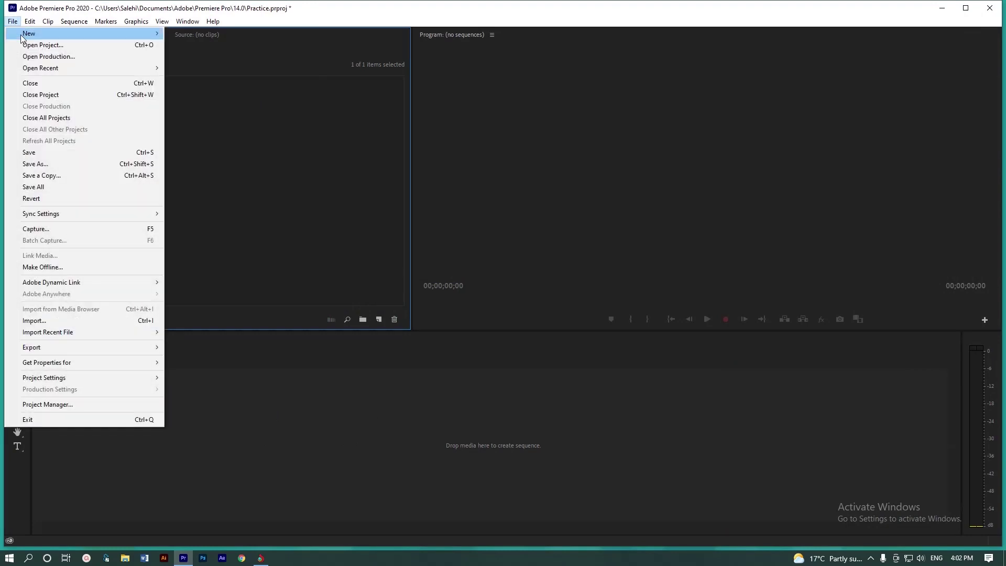
mouse_move(20, 34)
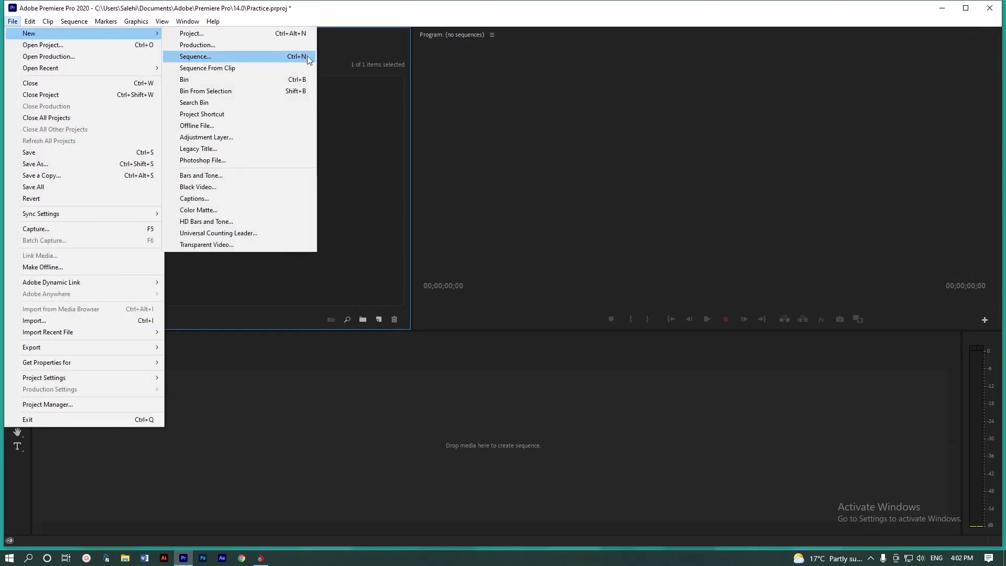
left_click(370, 138)
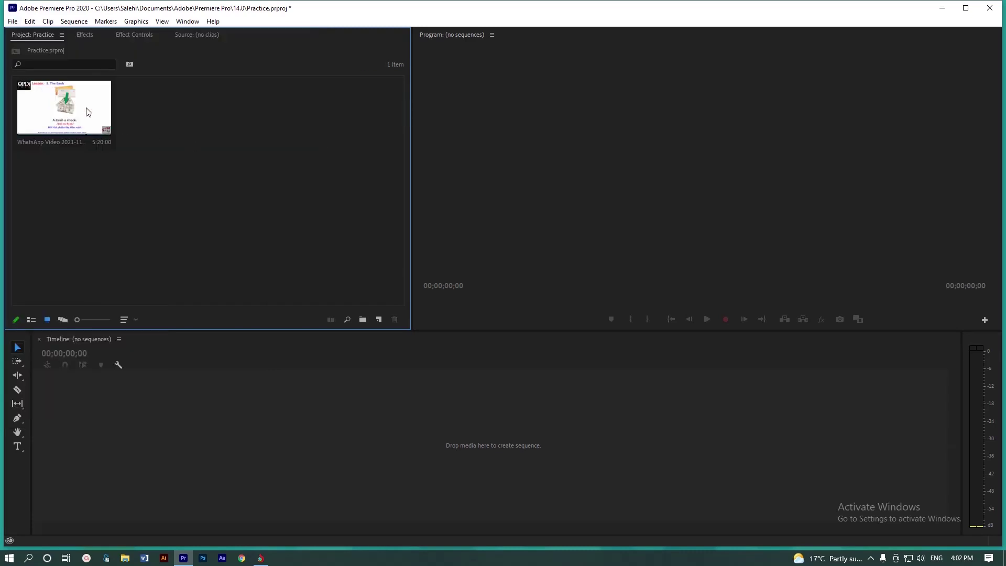
Step: Drag the WhatsApp clip into the Timeline to build a sequence, then scrub through its slides
left_click_drag(88, 112, 164, 417)
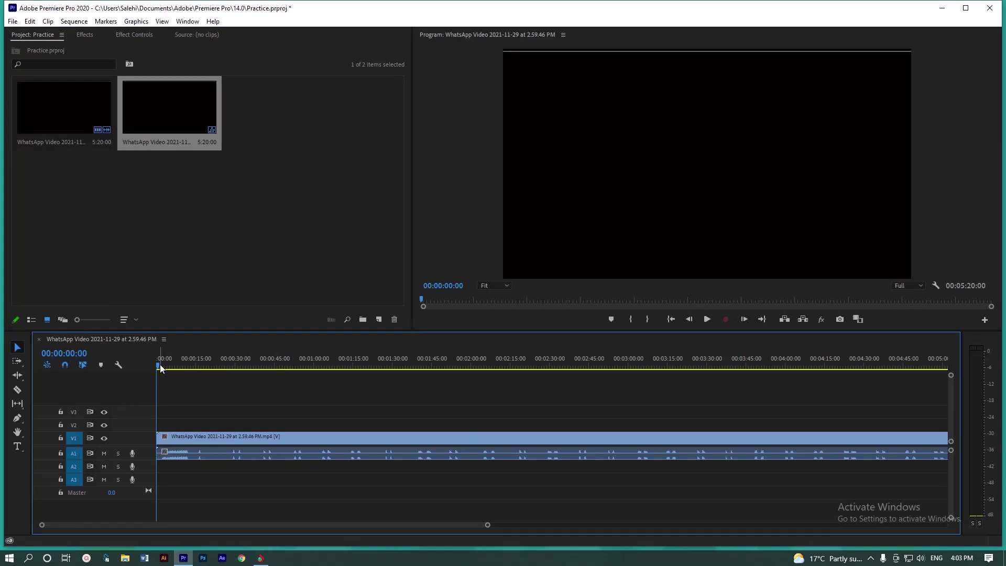
left_click_drag(159, 363, 313, 375)
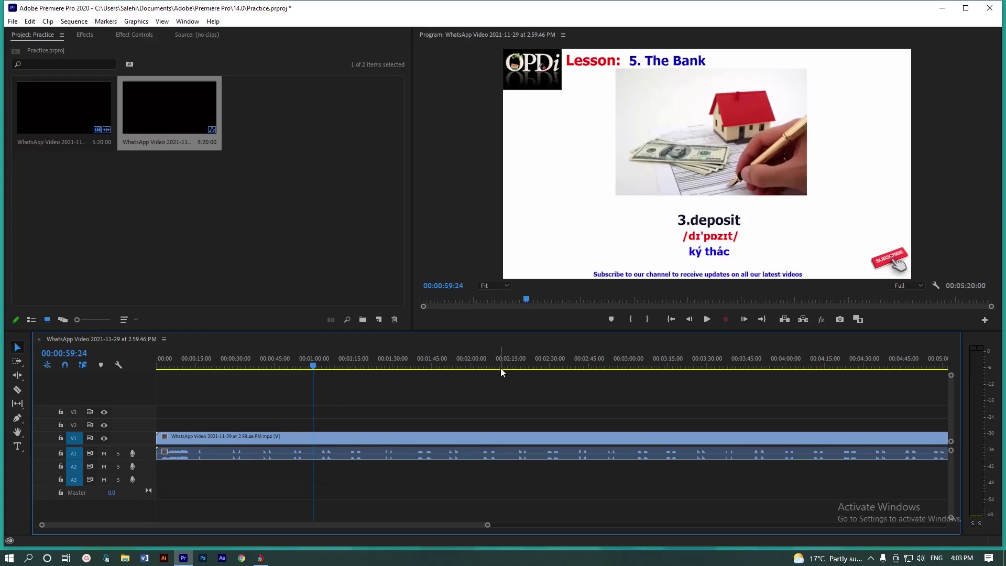
mouse_move(314, 366)
left_mouse_down()
mouse_move(677, 378)
mouse_move(72, 388)
left_mouse_up()
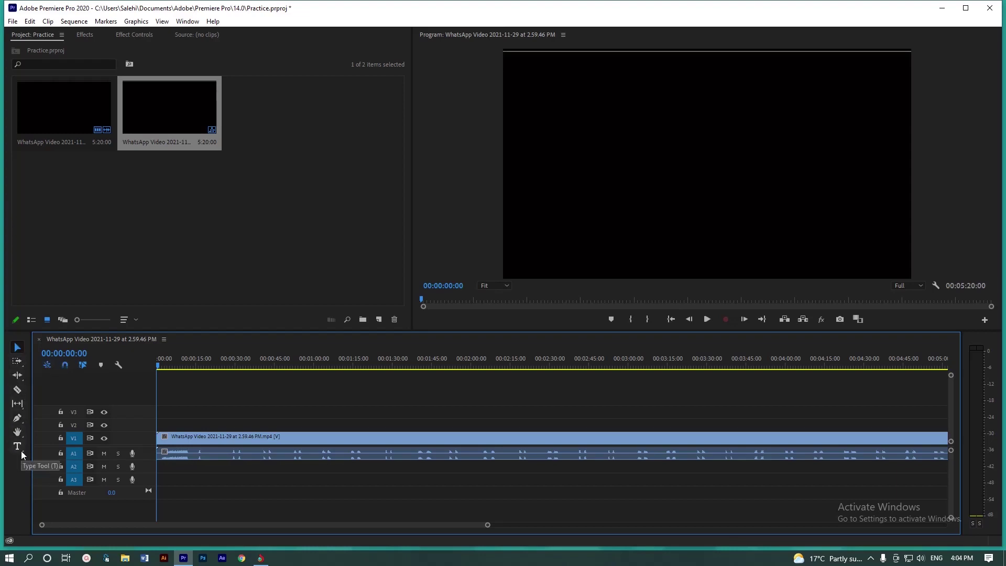
left_click(20, 352)
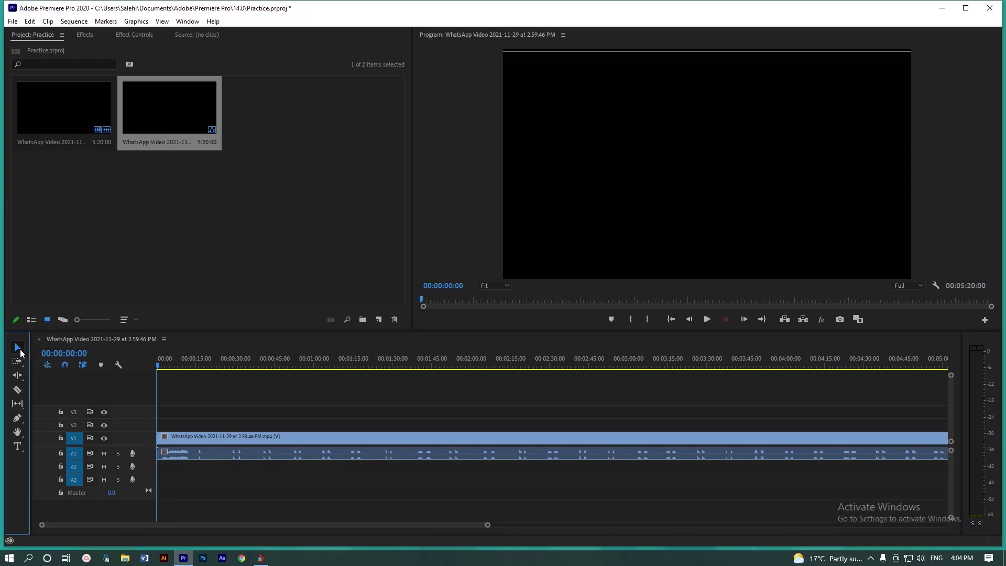
left_click(200, 436)
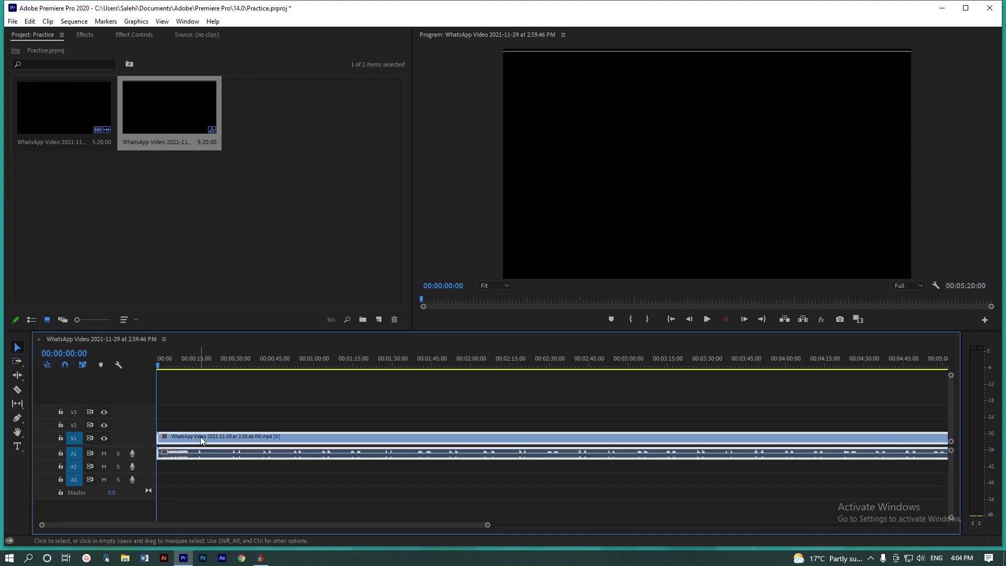
left_click(530, 257)
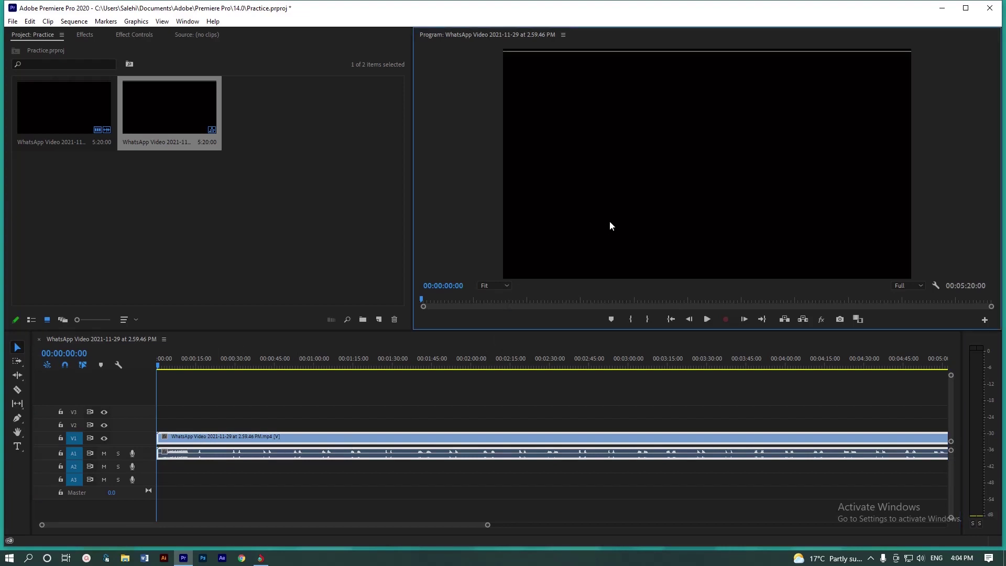
left_click(226, 439)
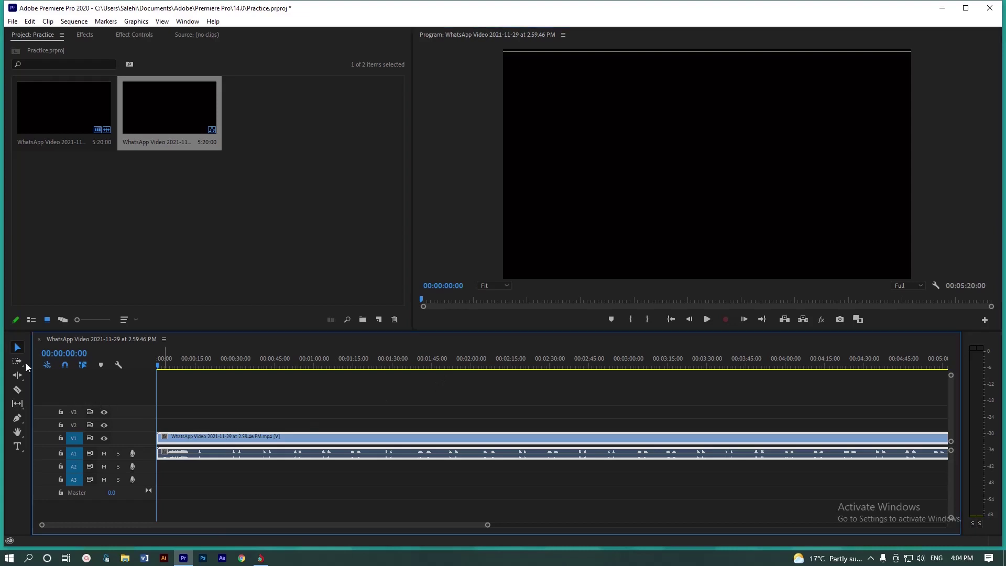
left_click(257, 426)
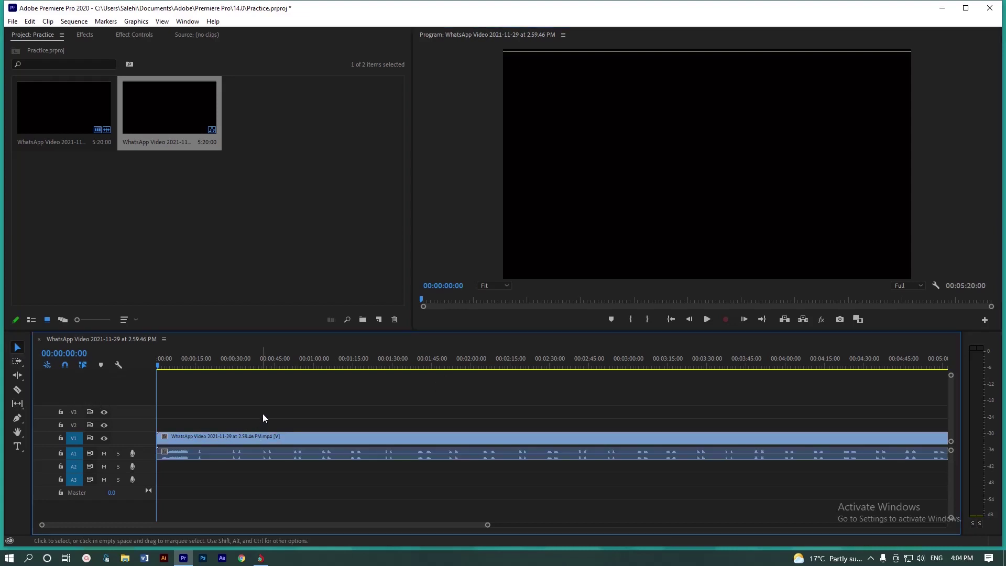
left_click(18, 361)
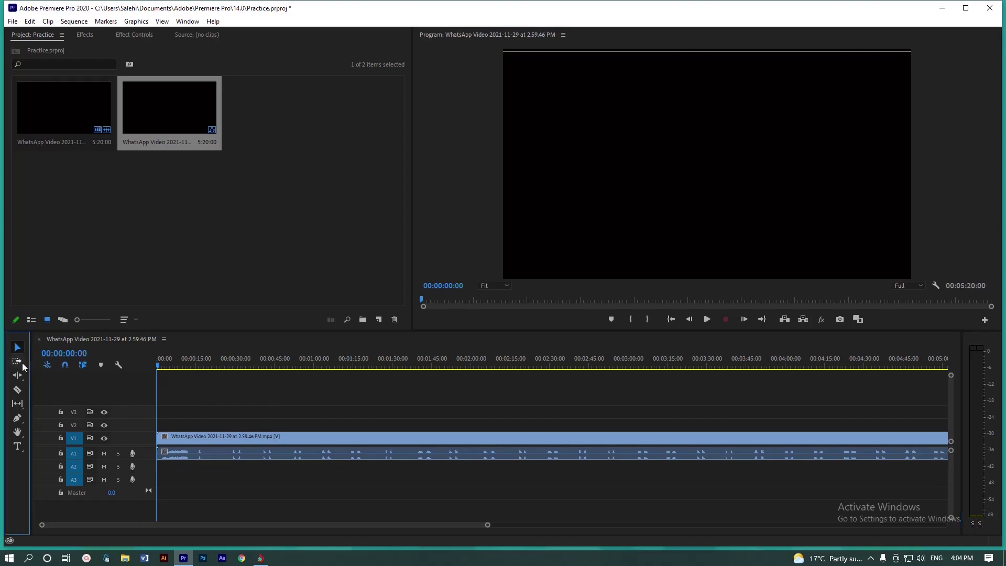
left_click(23, 368)
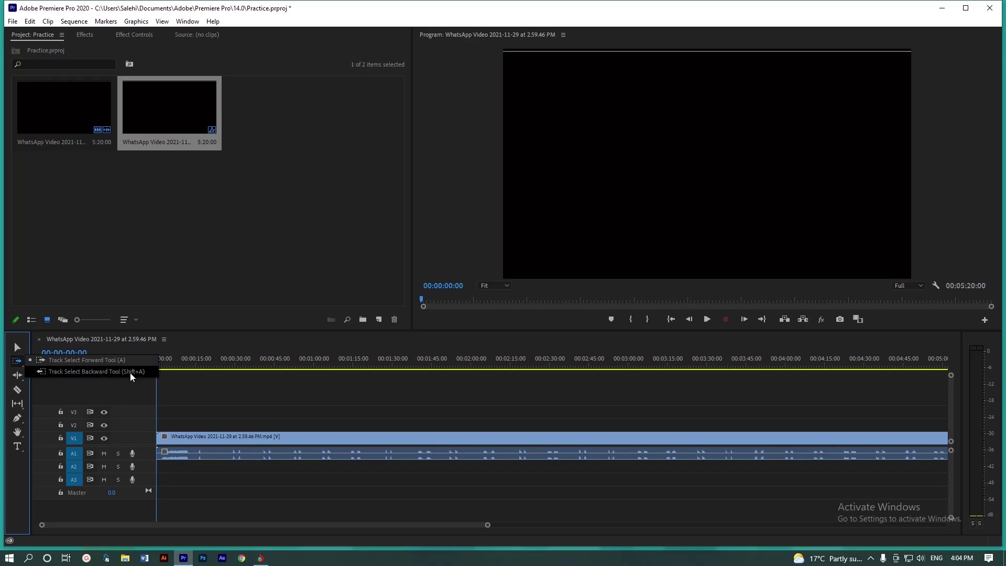
left_click(120, 361)
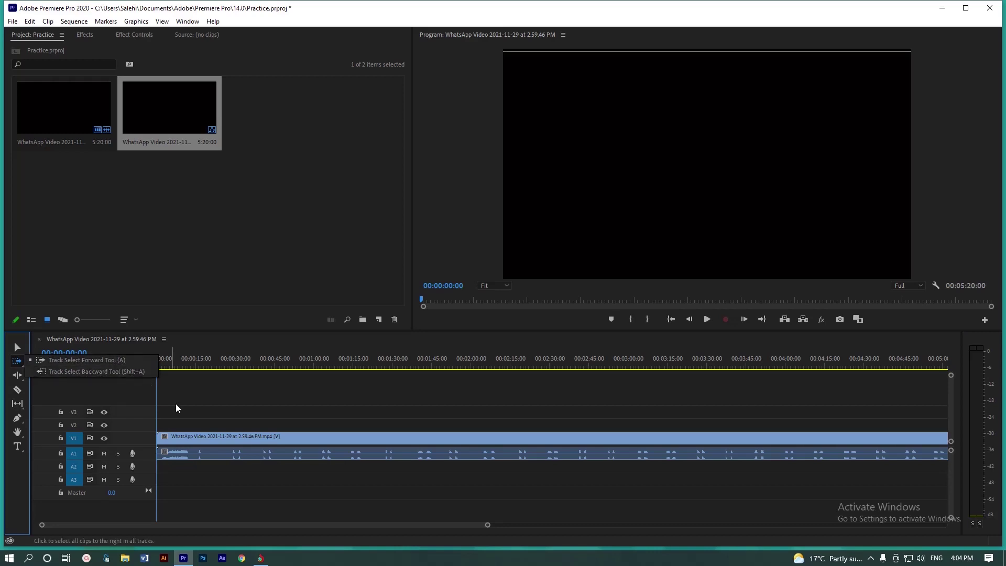
left_click(195, 440)
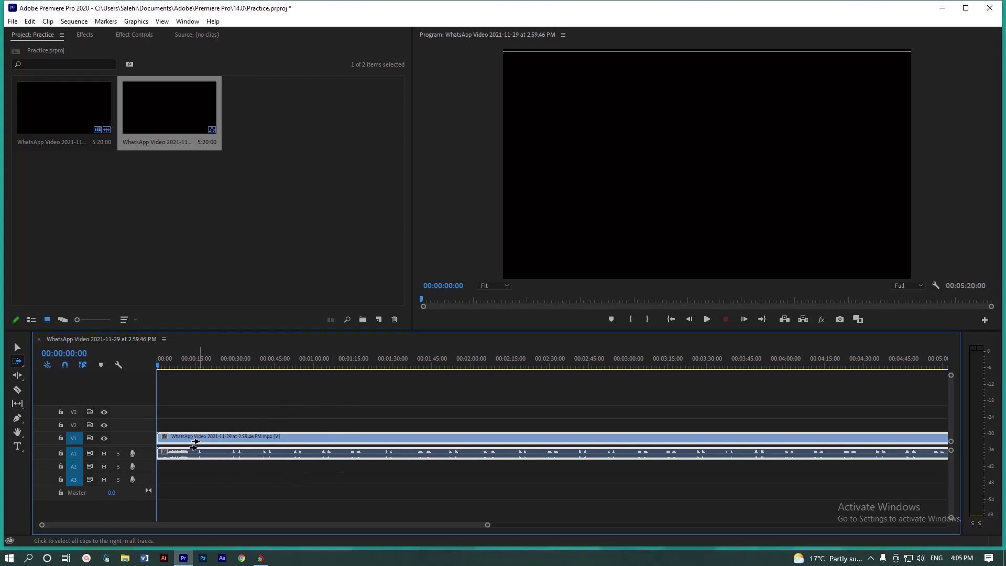
left_click_drag(191, 442, 375, 441)
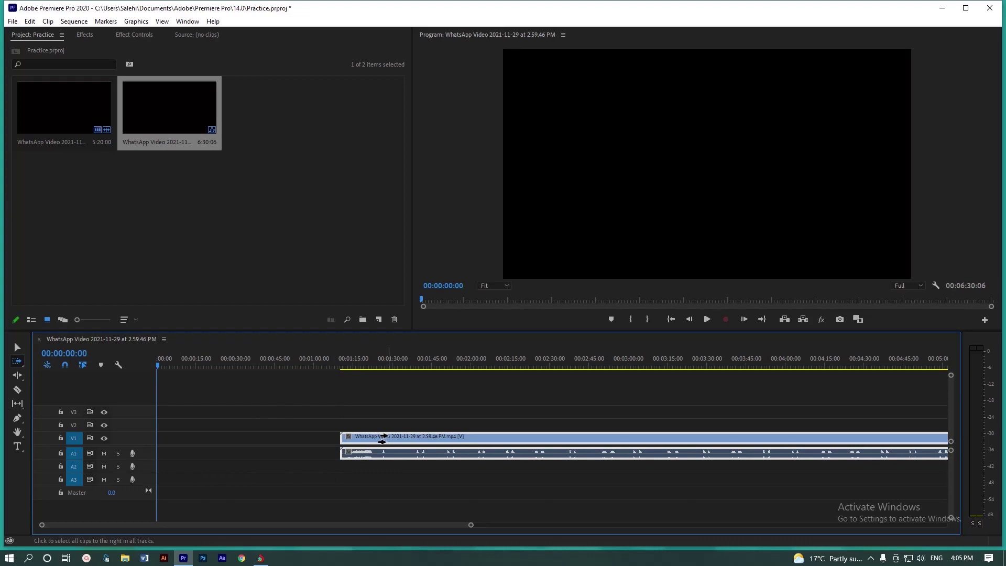
left_click_drag(483, 444, 300, 444)
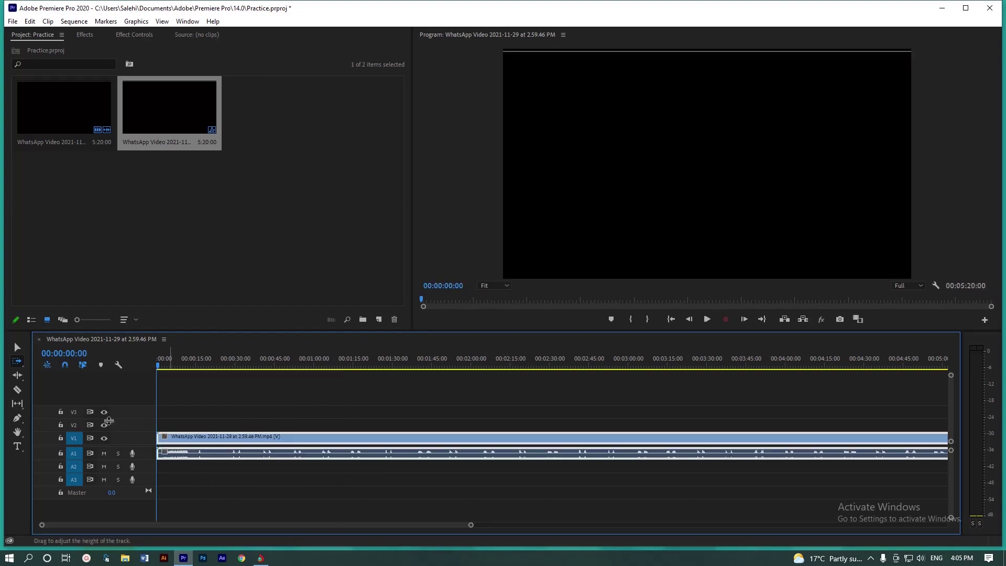
left_click(20, 363)
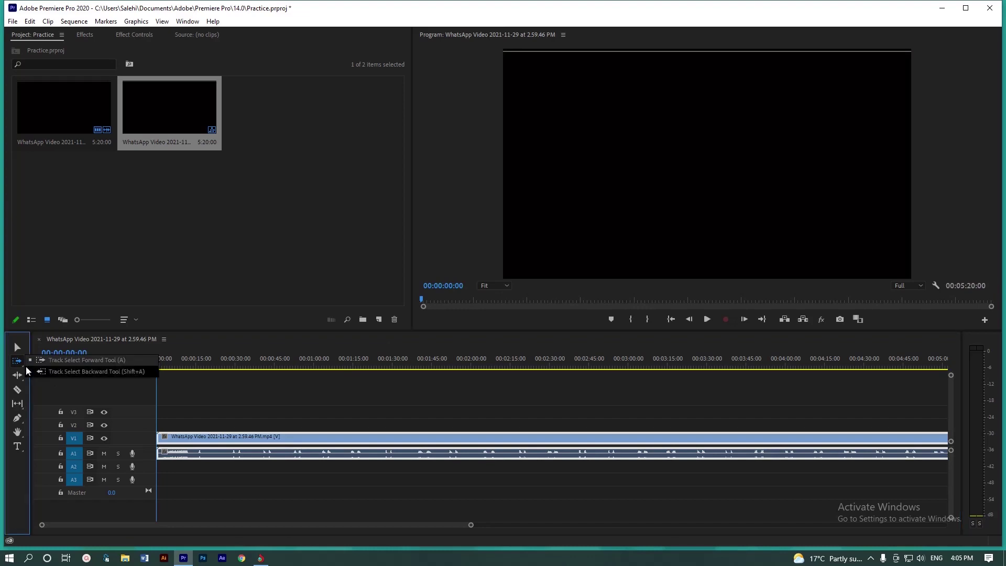
left_click(40, 376)
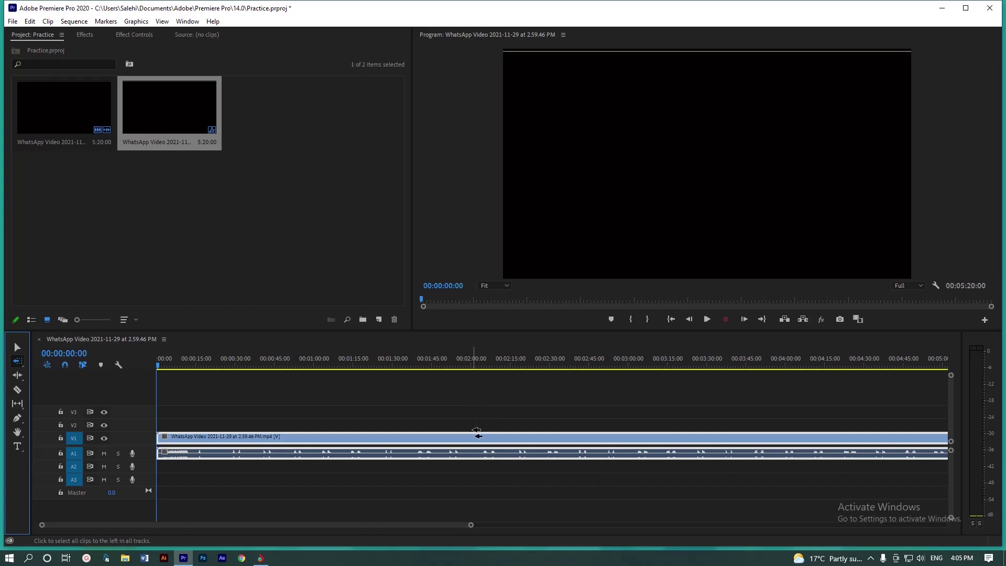
mouse_move(477, 432)
left_mouse_down()
mouse_move(437, 426)
mouse_move(438, 435)
left_mouse_up()
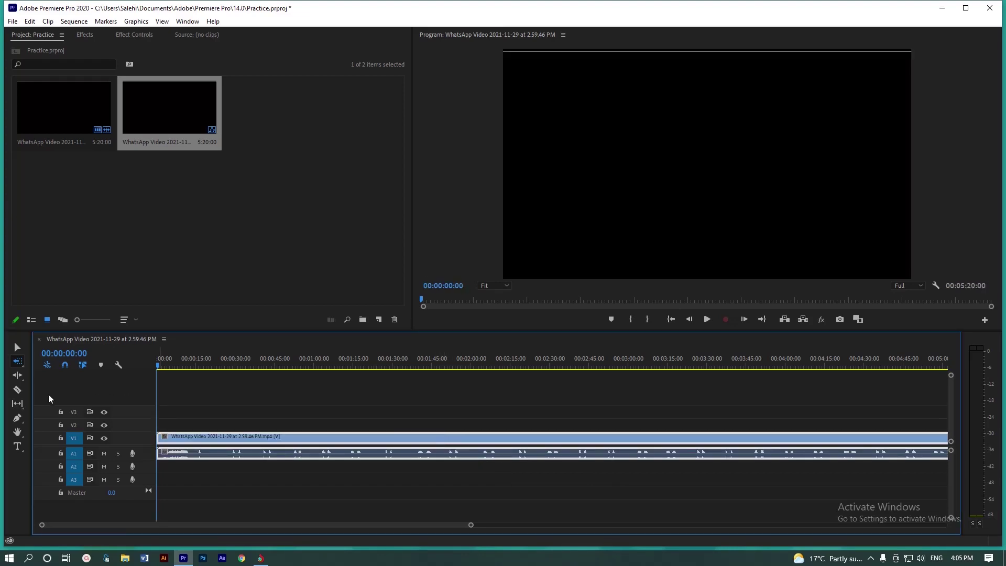
left_click(19, 376)
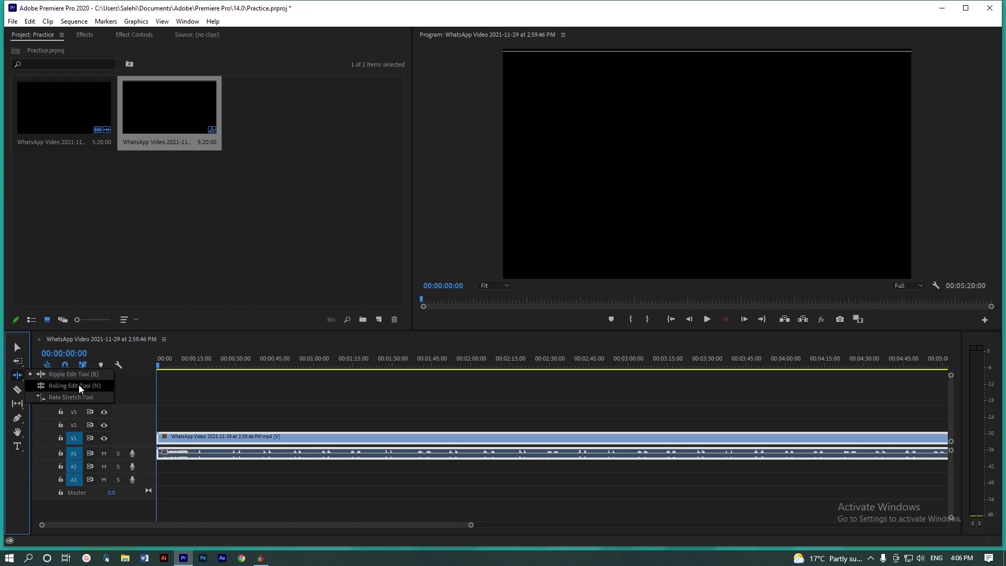
left_click(18, 389)
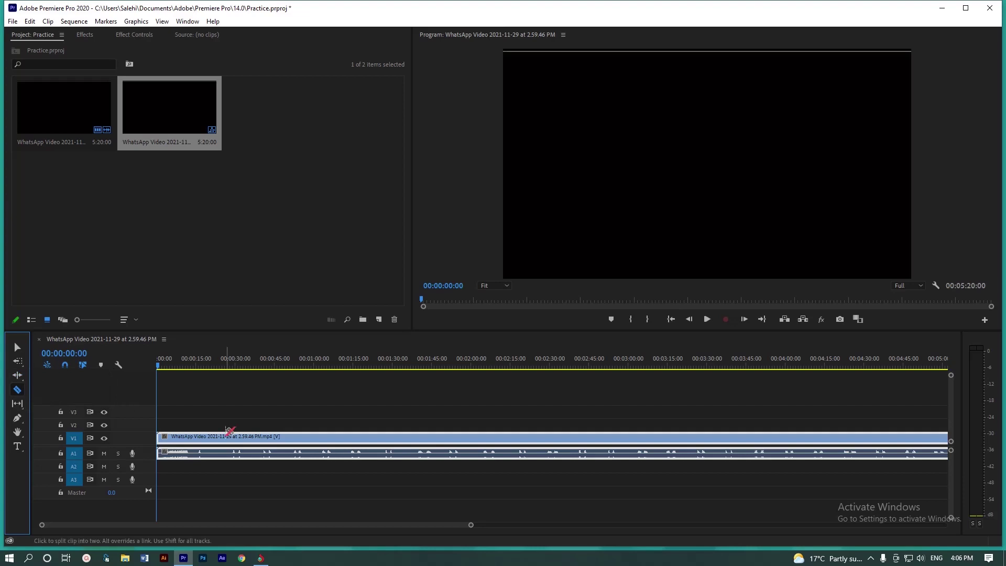
left_click(402, 437)
left_click(520, 438)
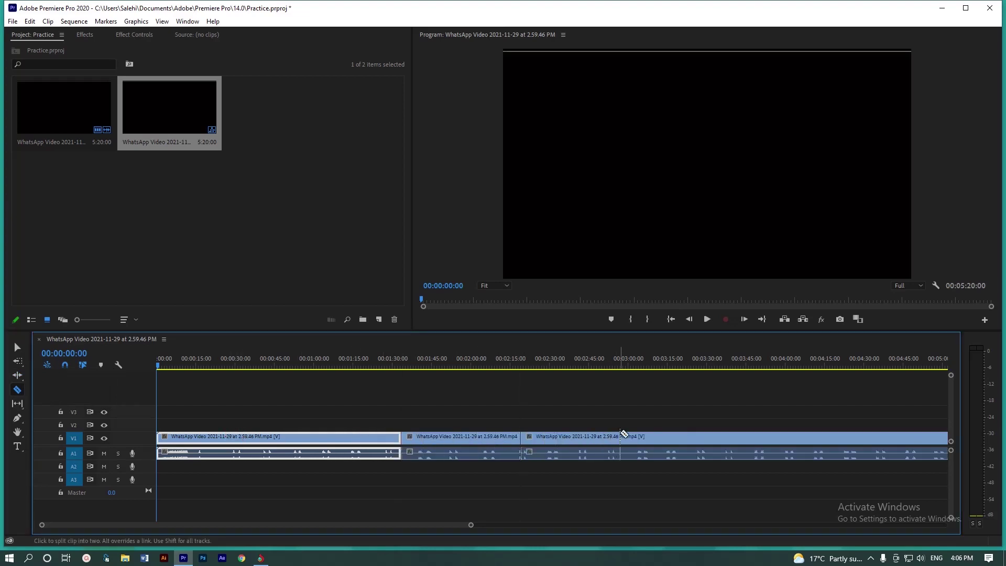
left_click(621, 436)
left_click(760, 436)
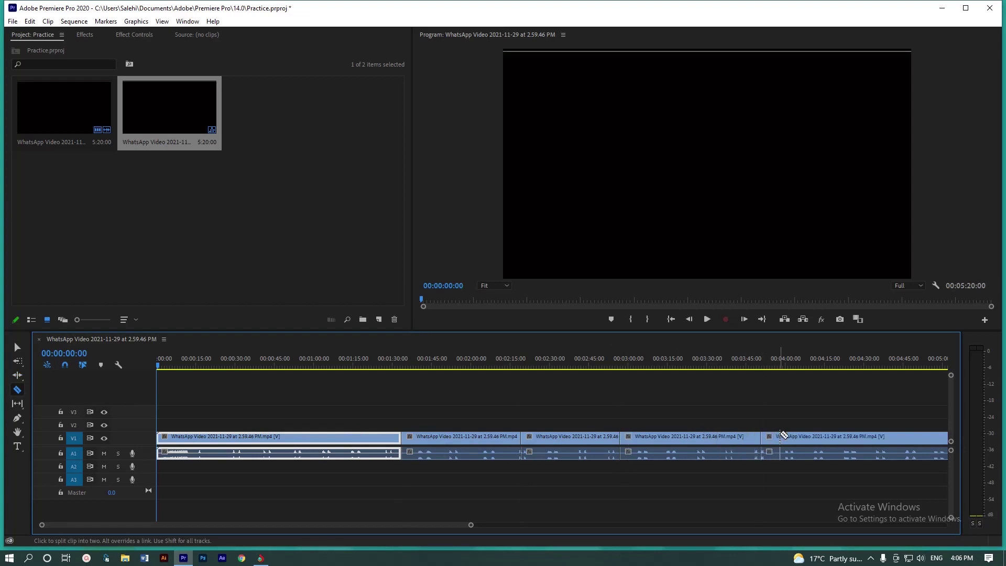
left_click(17, 347)
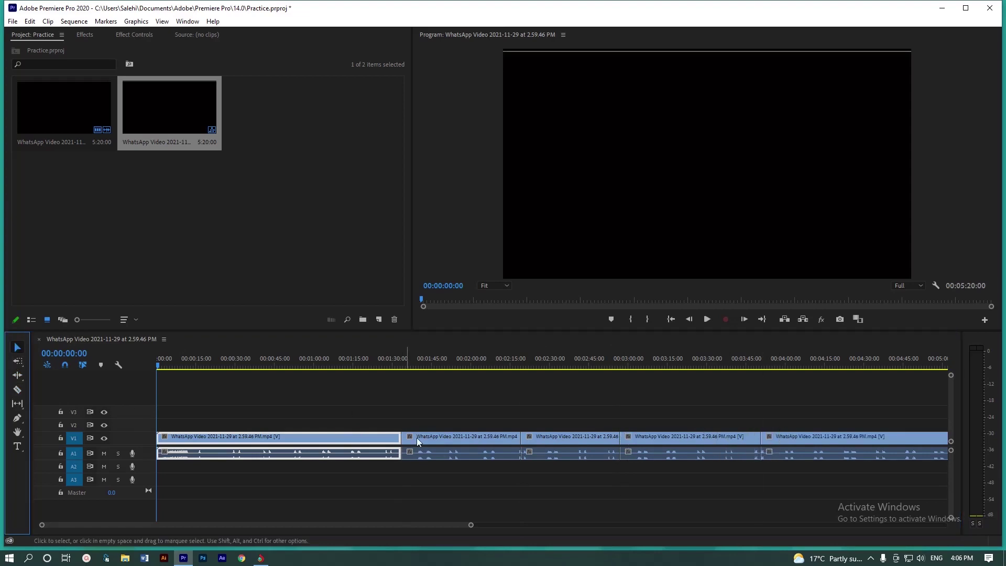
left_click_drag(416, 438, 446, 417)
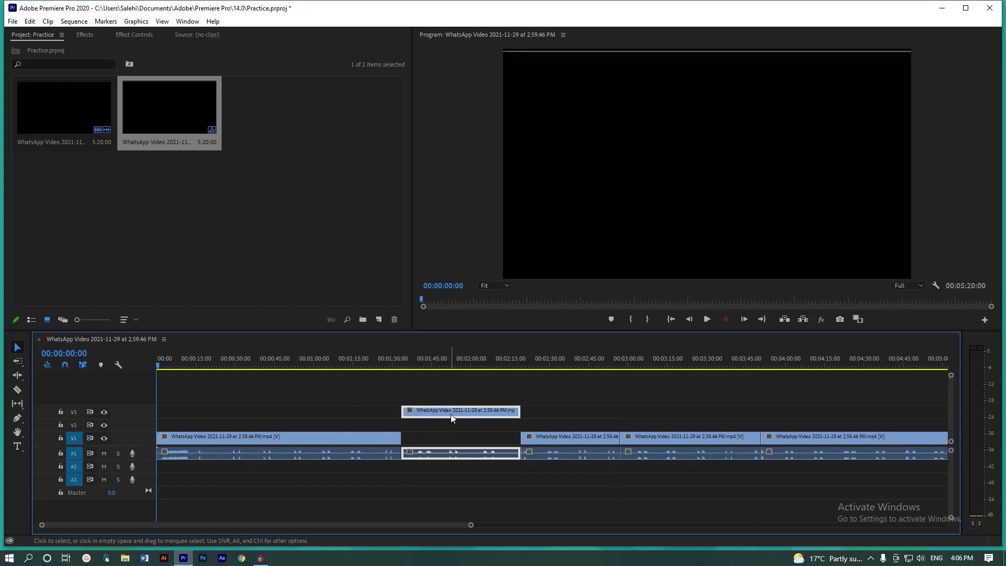
key("Delete")
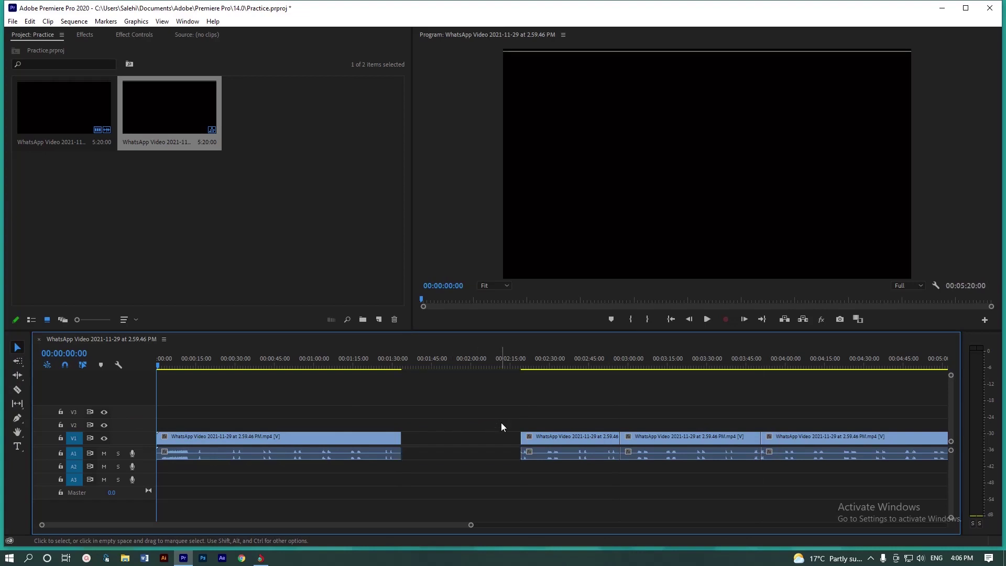
left_click(430, 439)
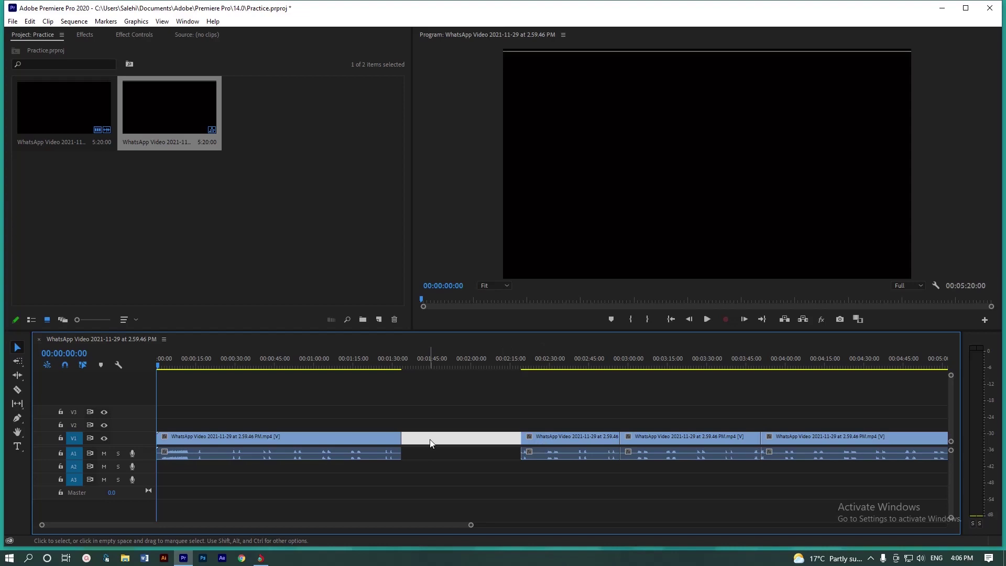
key("Delete")
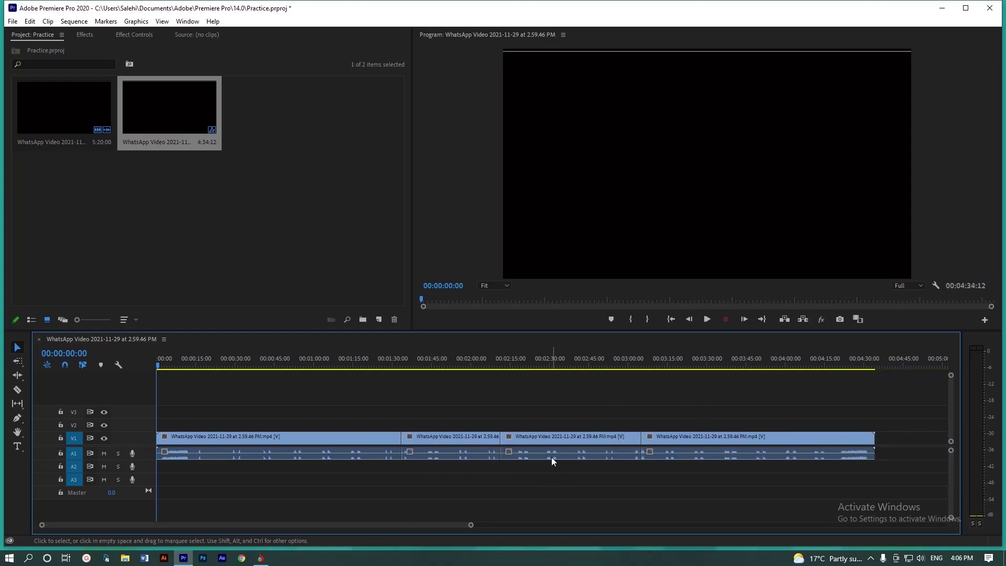
key("ctrl+z")
key("ctrl+z")
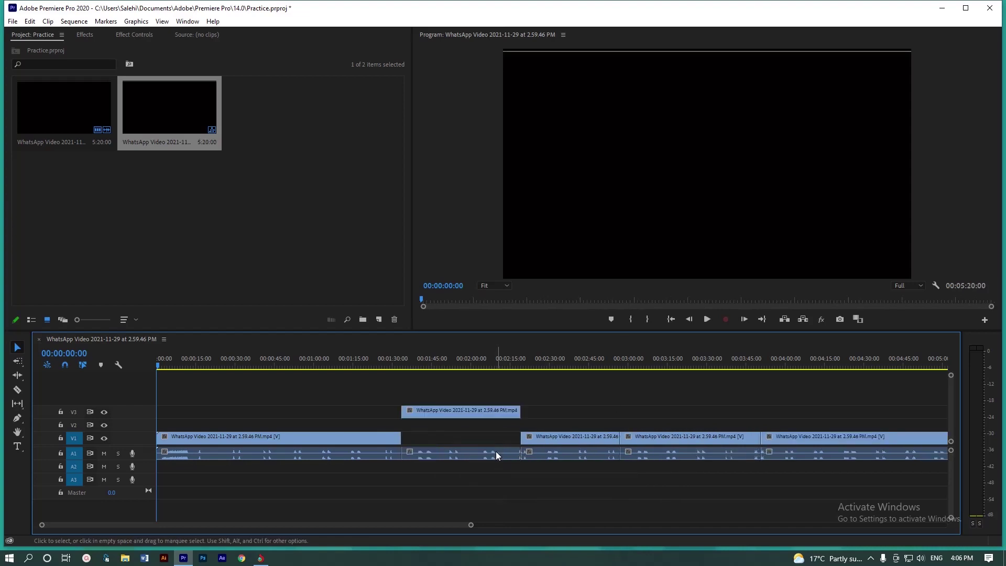
key("ctrl+z")
key("ctrl+shift+z")
key("ctrl+shift+z")
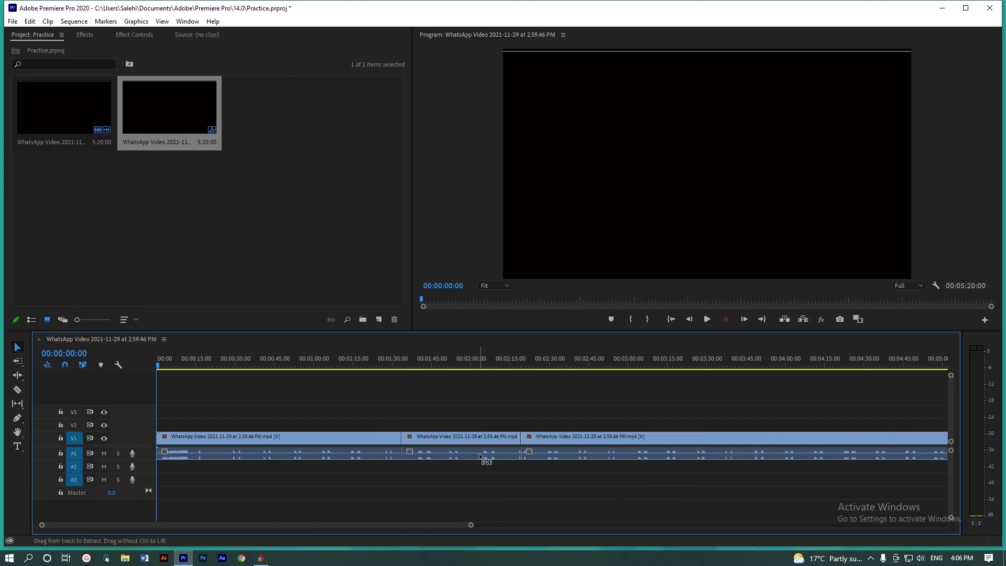
key("ctrl+shift+z")
key("ctrl+shift+z")
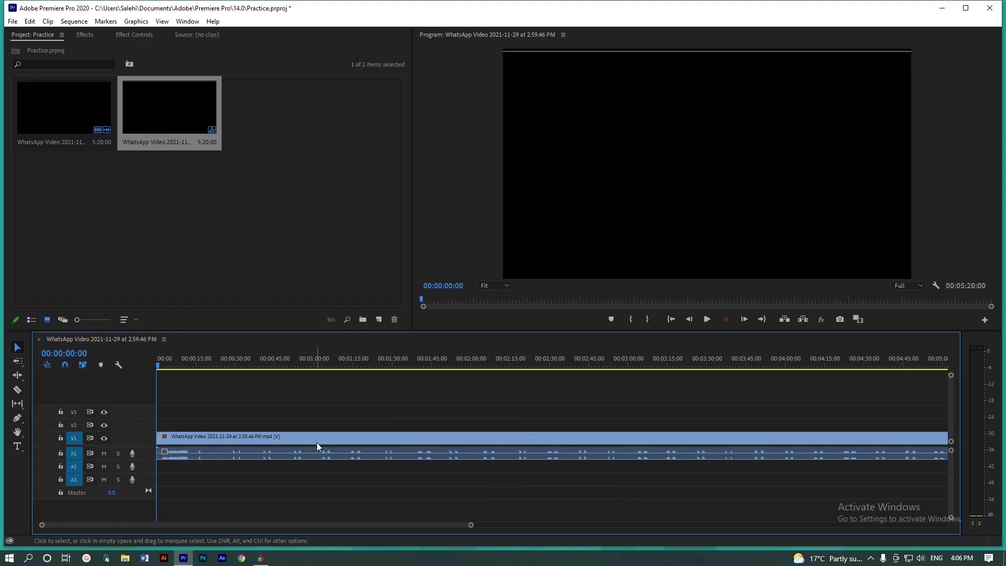
left_click(17, 418)
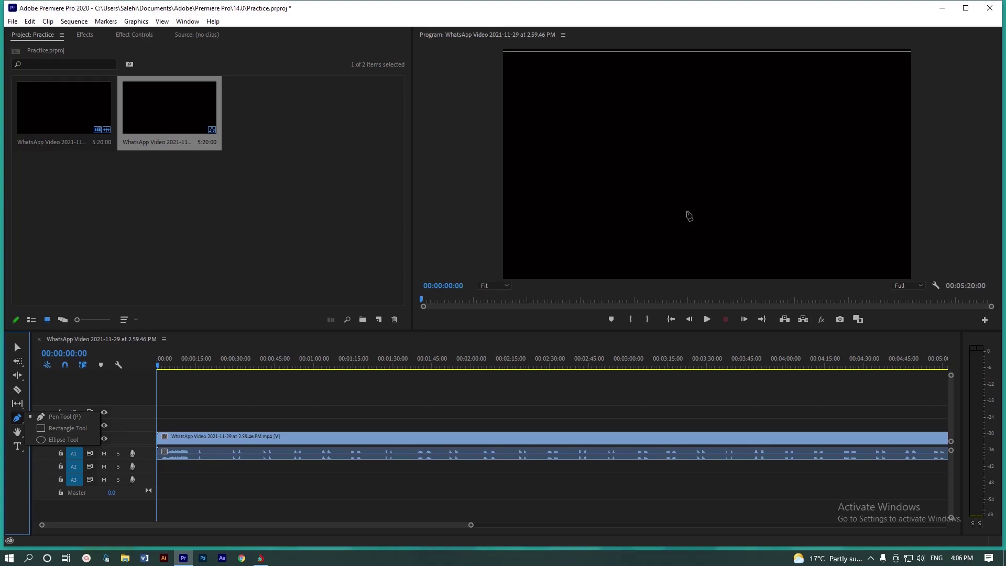
left_click(17, 431)
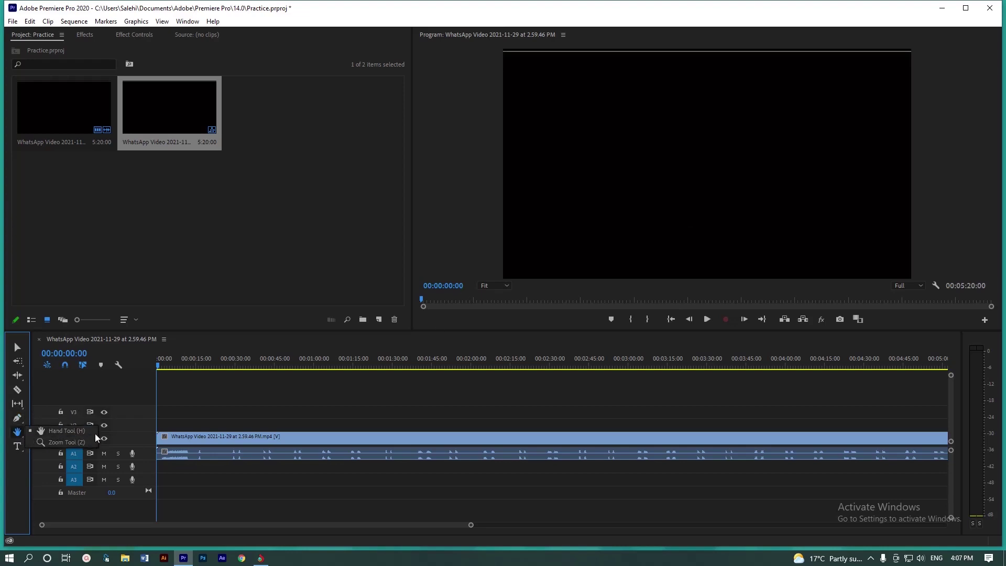
left_click_drag(180, 436, 387, 443)
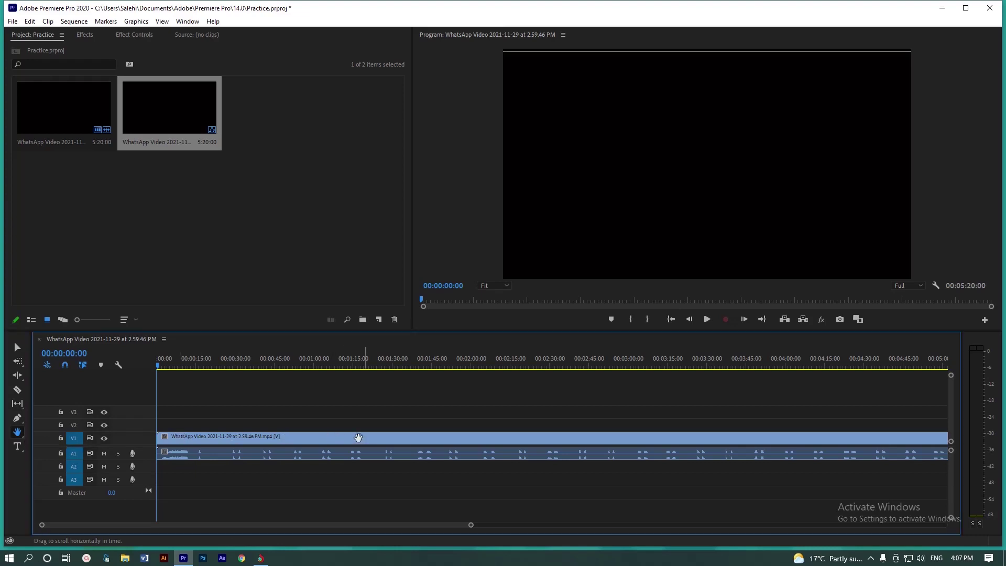
left_click_drag(386, 446, 662, 427)
left_click(22, 442)
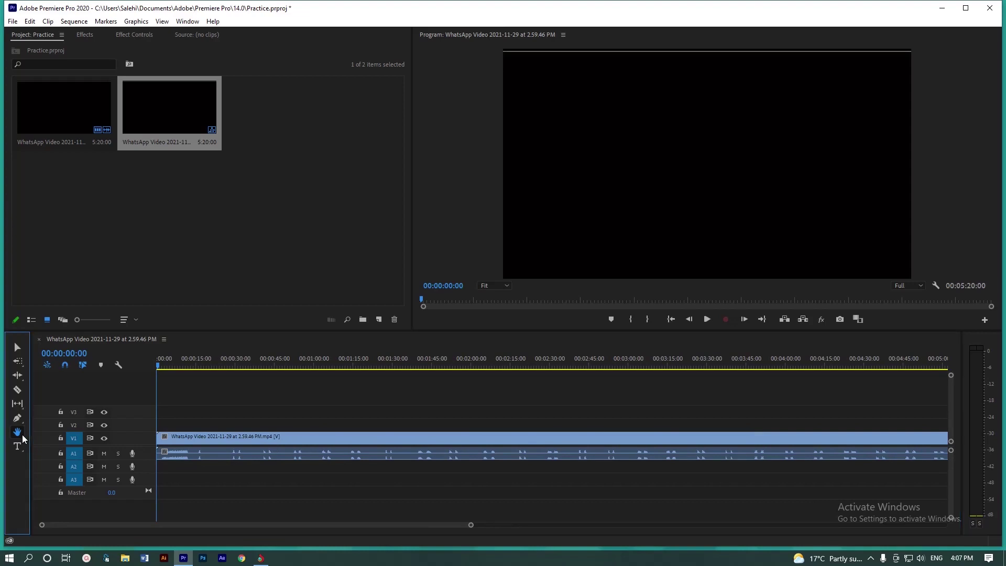
left_click(22, 441)
left_click(49, 440)
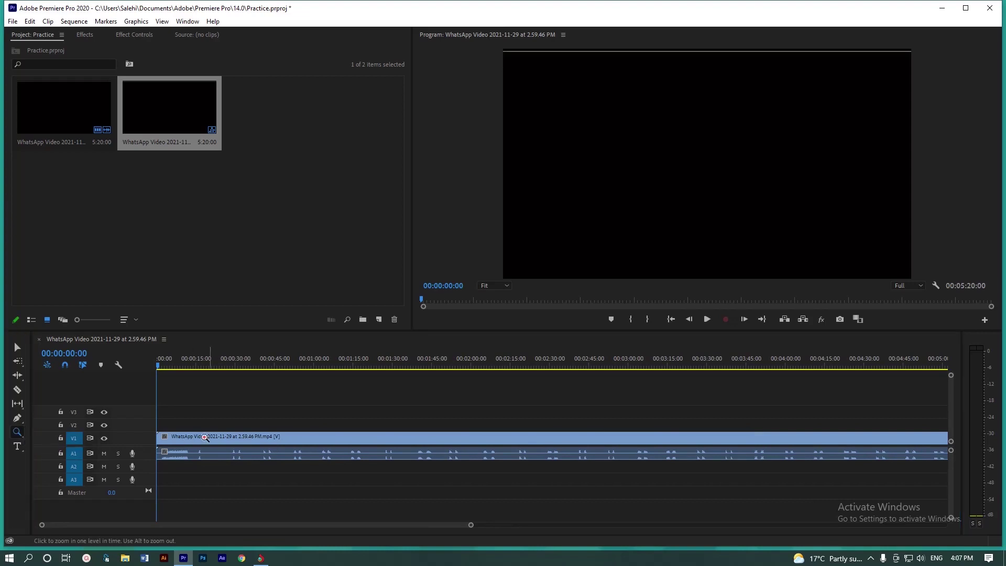
left_click(228, 433)
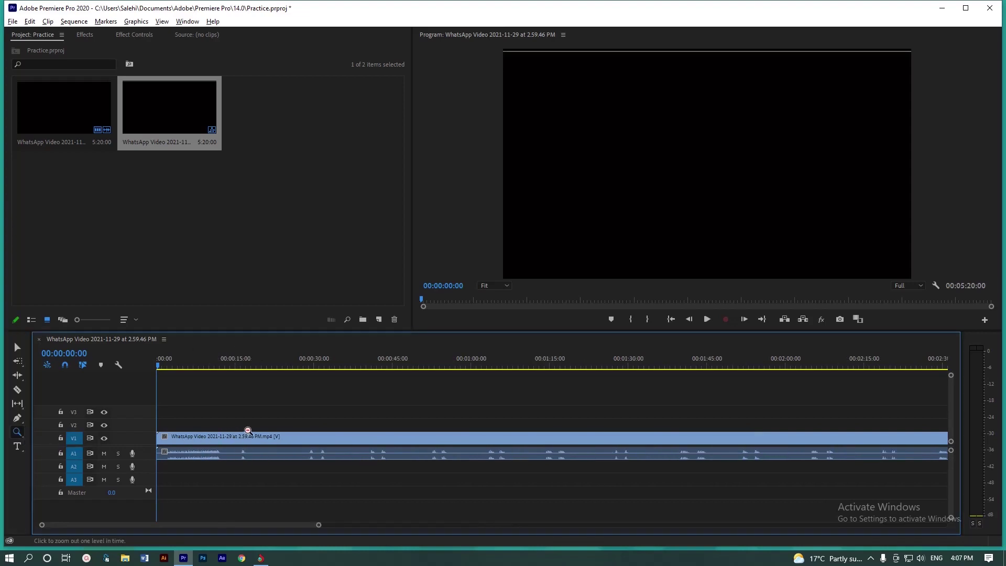
left_click(248, 431, "alt")
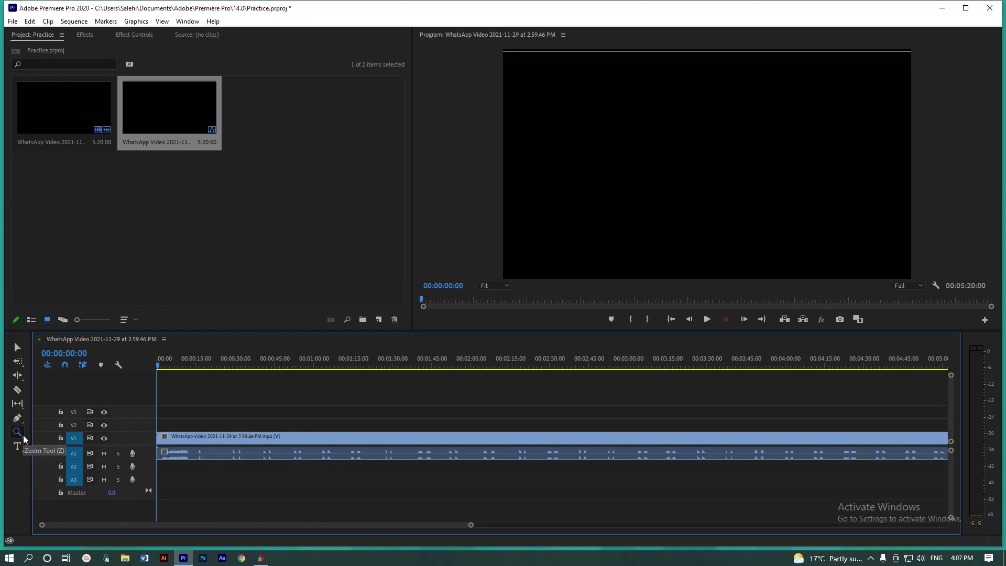
left_click(23, 437)
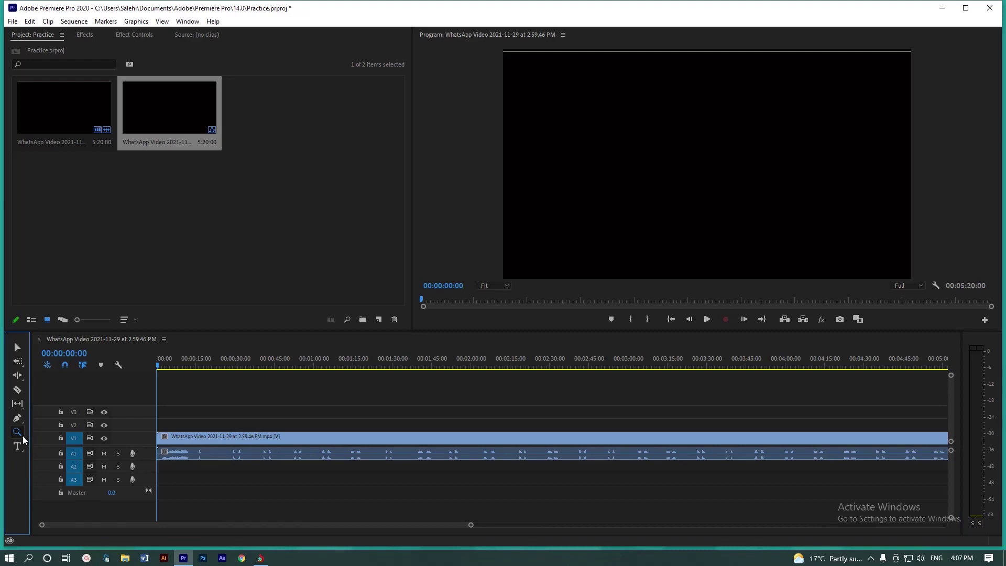
left_click_drag(23, 435, 40, 432)
left_click(18, 446)
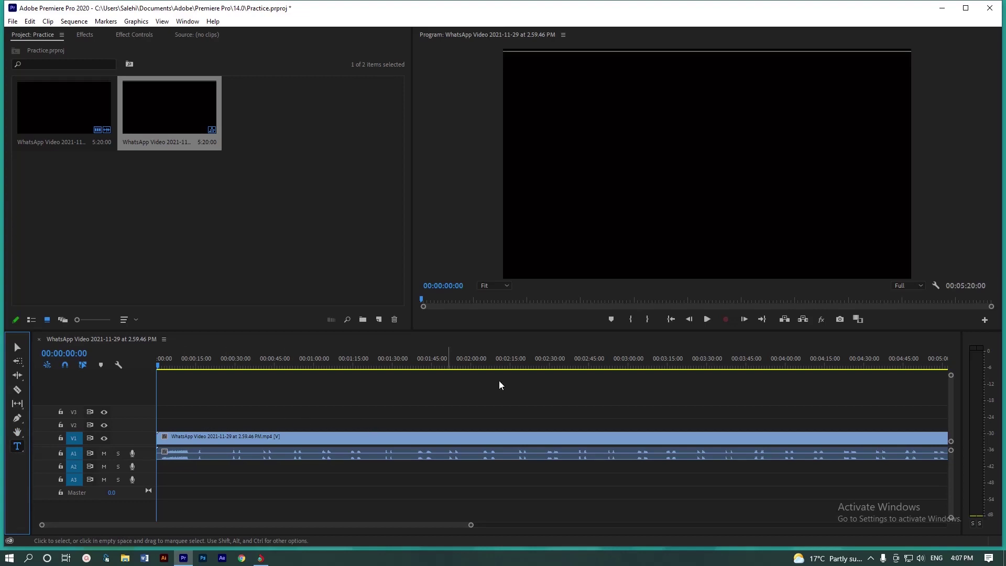
left_click(17, 347)
Step: Return the playhead to the sequence start and play briefly to 00:00:03:17
scroll(288, 411, "down", 2, "alt")
left_click(164, 366)
left_click_drag(164, 367, 137, 366)
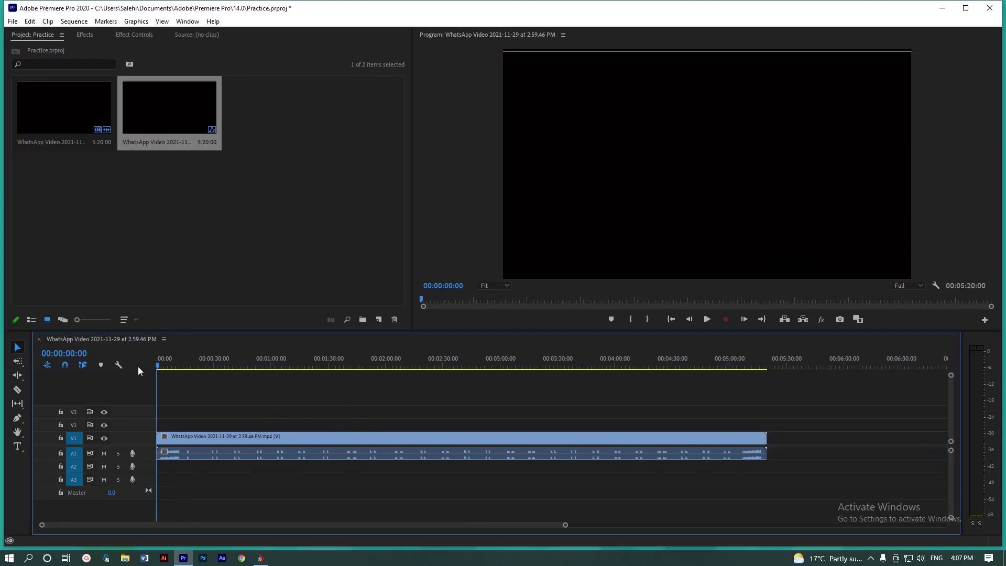
key("space")
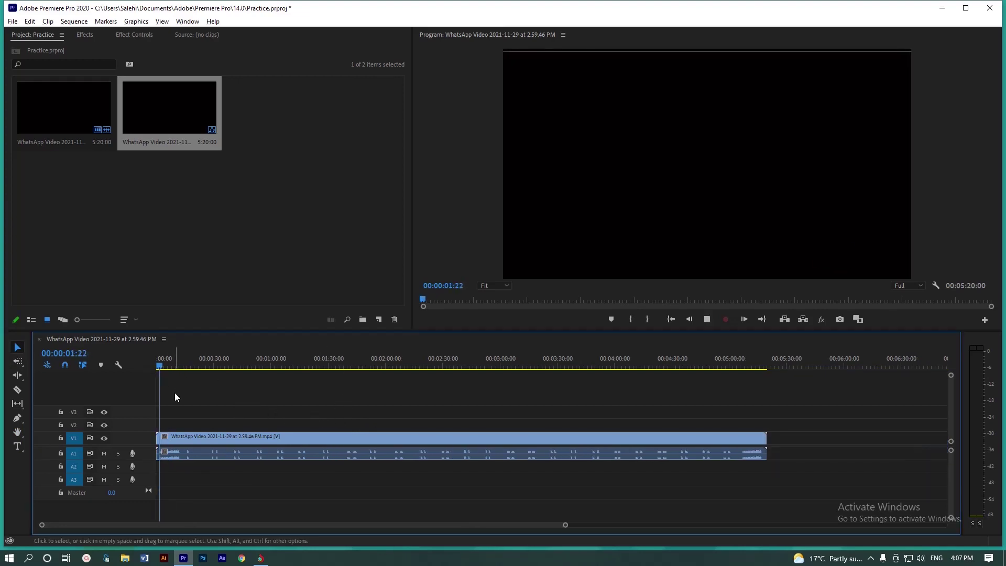
key("space")
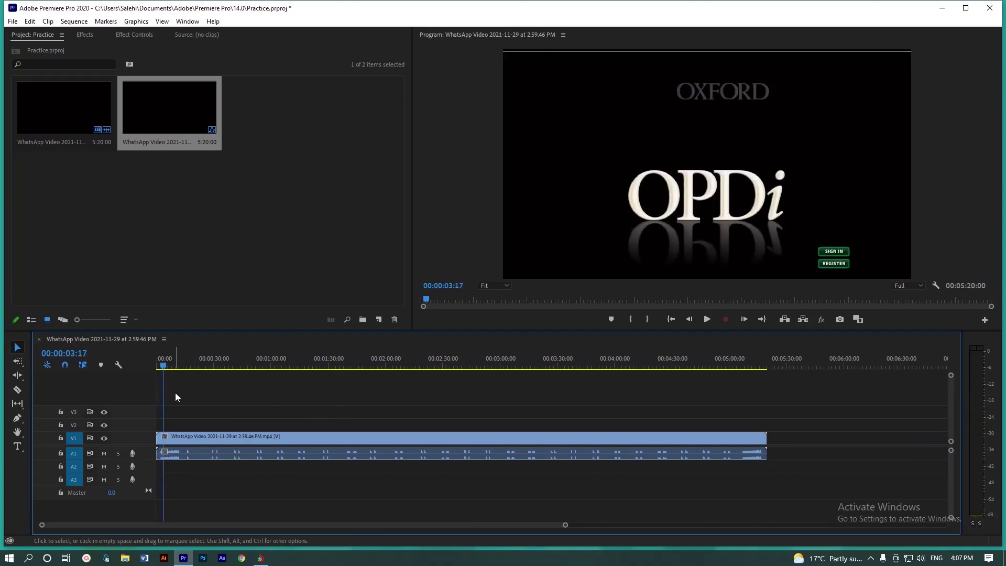
Step: Zoom the timeline in around the playhead with =, then back out with minus
scroll(285, 431, "down", 1, "alt")
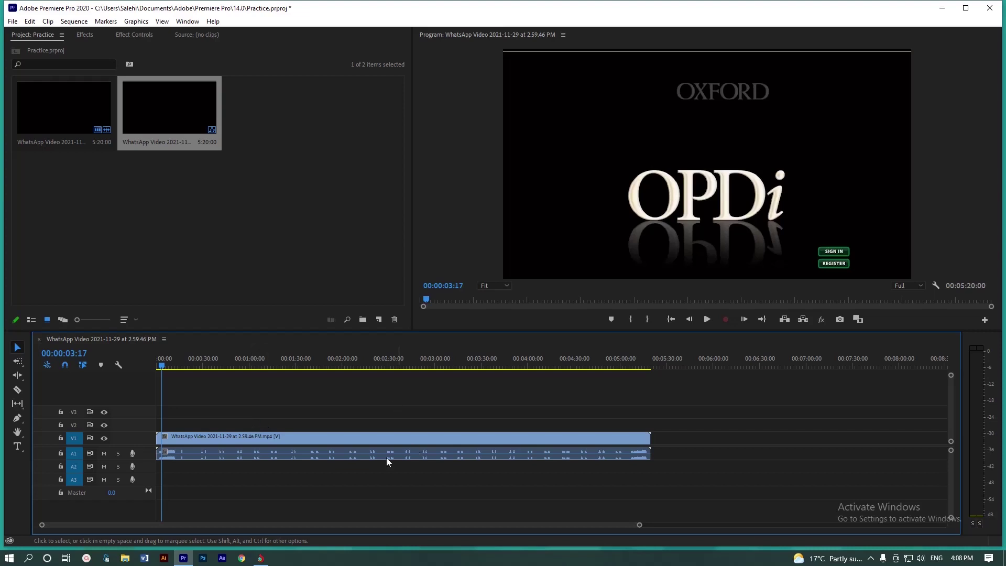
mouse_move(294, 451)
key("=")
key("=")
key("=")
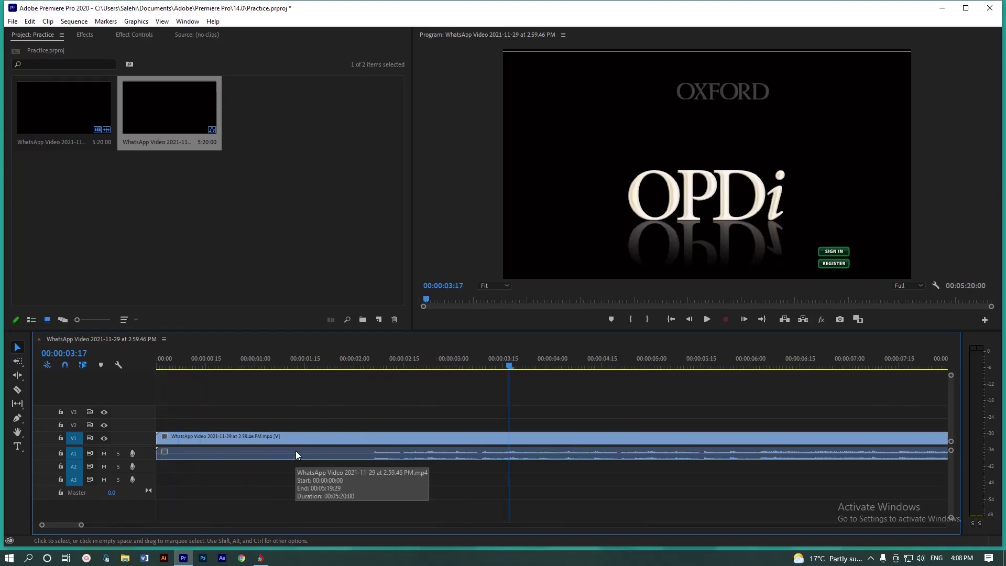
key("=")
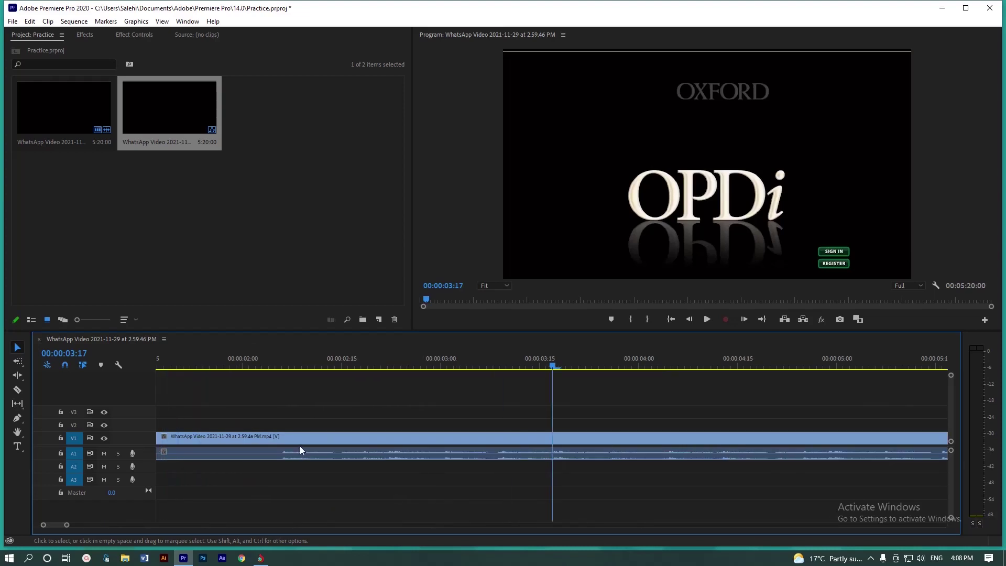
mouse_move(442, 363)
left_mouse_down()
mouse_move(292, 369)
mouse_move(624, 388)
left_mouse_up()
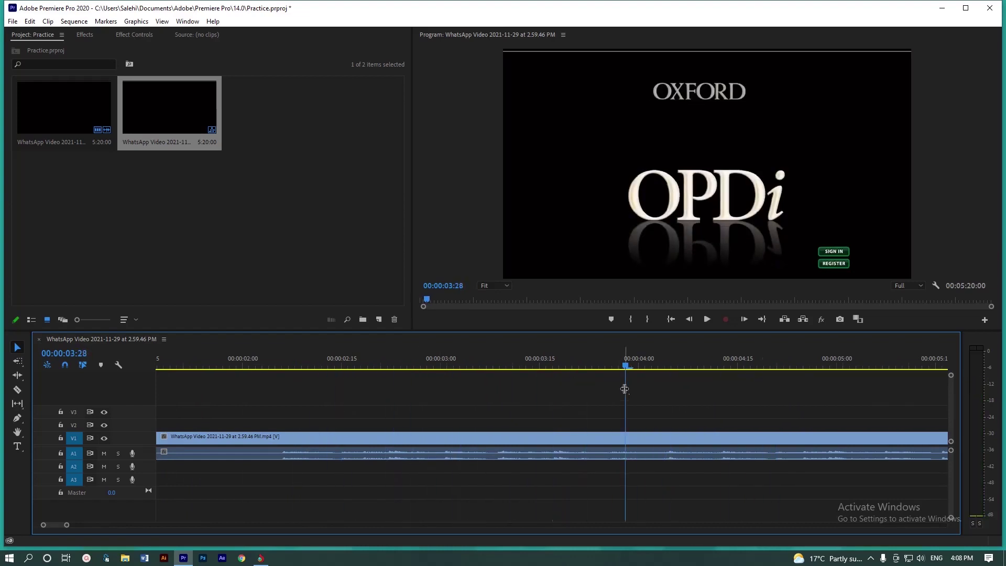
key("=")
key("minus")
key("minus")
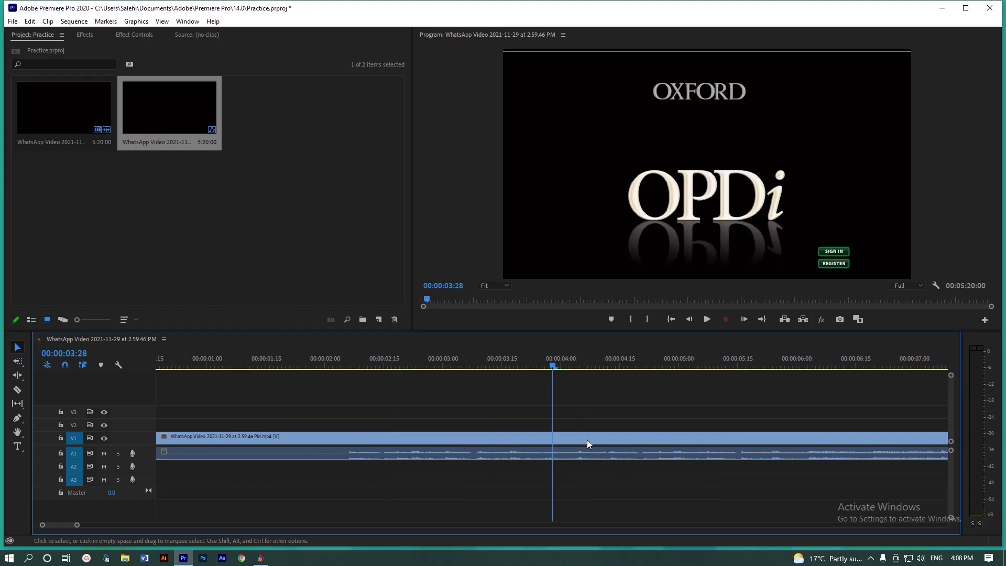
key("minus")
key("minus")
key("minus")
key("minus")
key("minus")
key("minus")
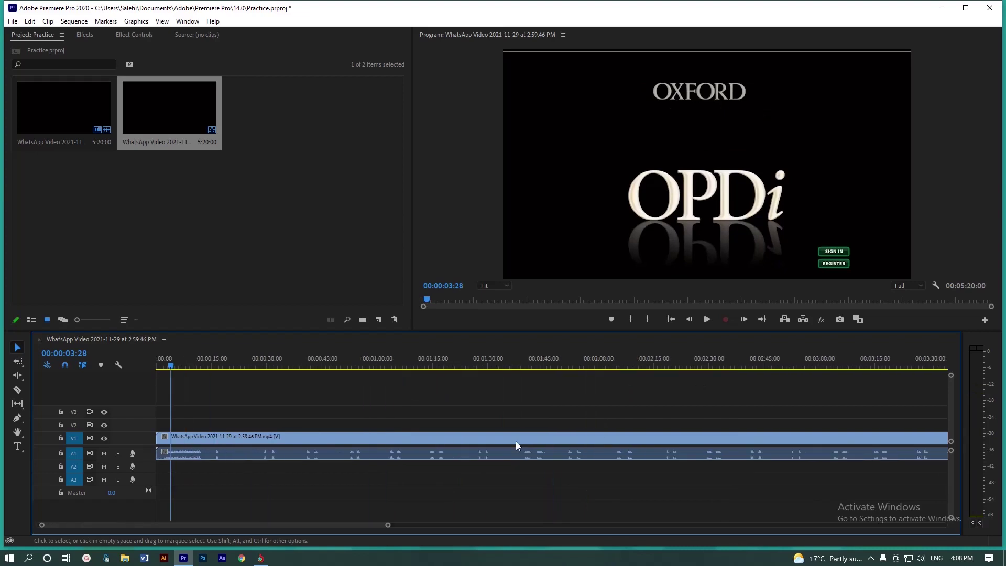
Step: Zoom in on the clip's beginning with the Zoom Tool, reset the playhead to zero, and return to Selection
left_click(17, 432)
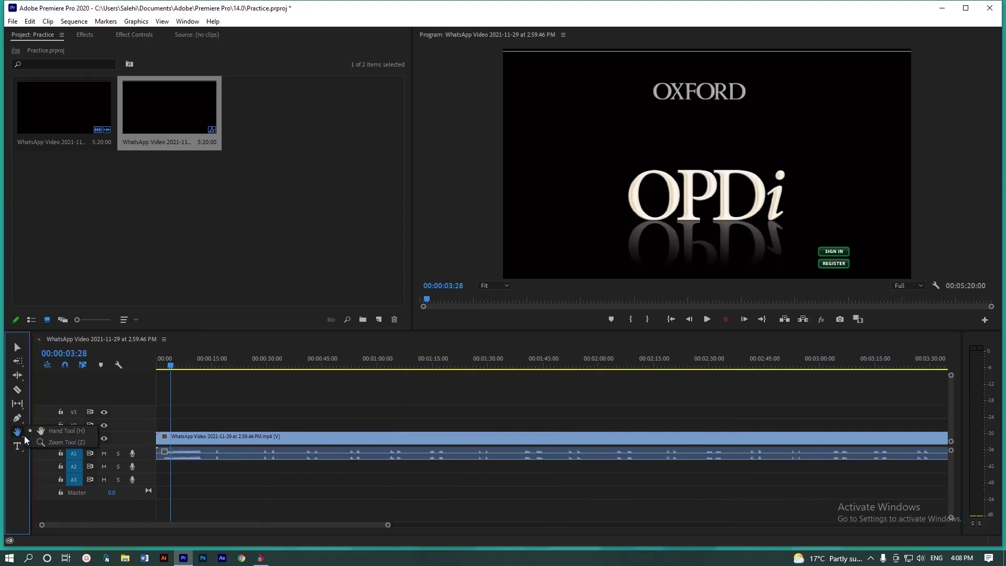
left_click(44, 443)
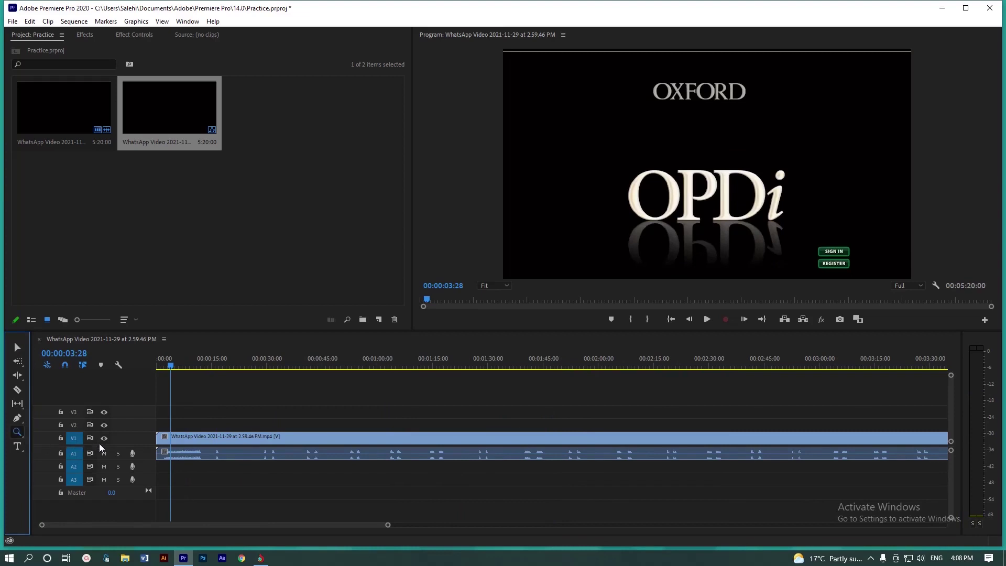
left_click(241, 444)
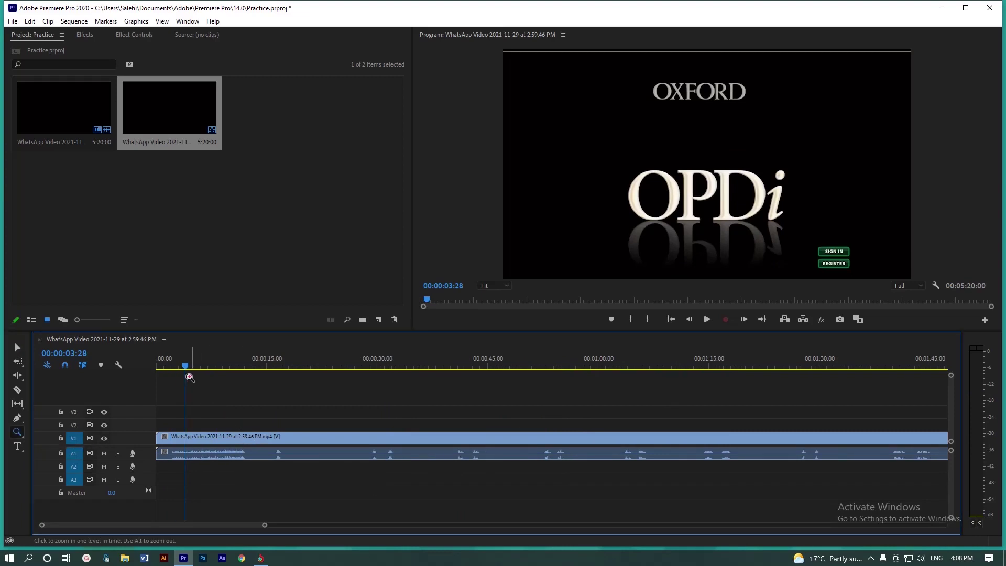
left_click_drag(185, 369, 140, 372)
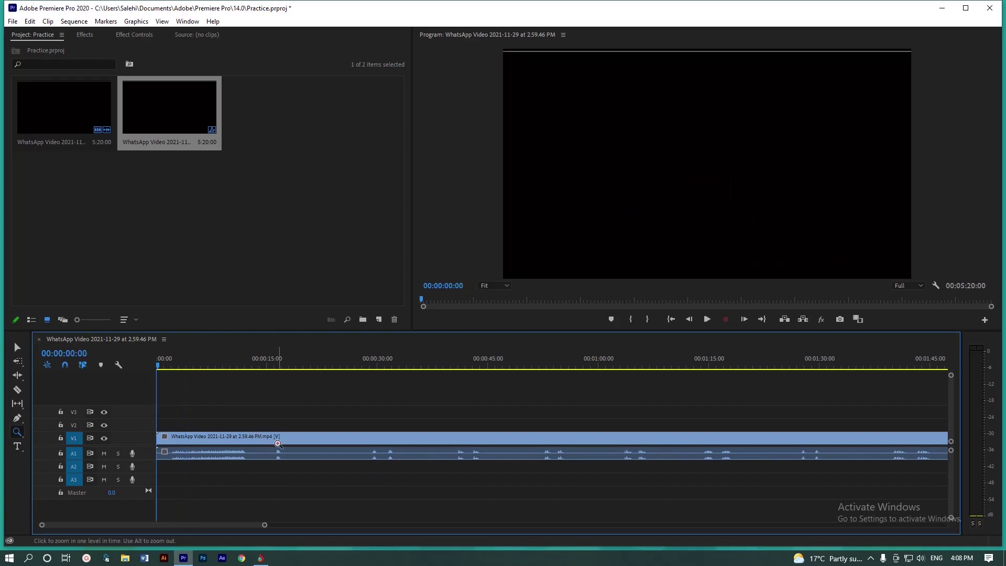
left_click(17, 346)
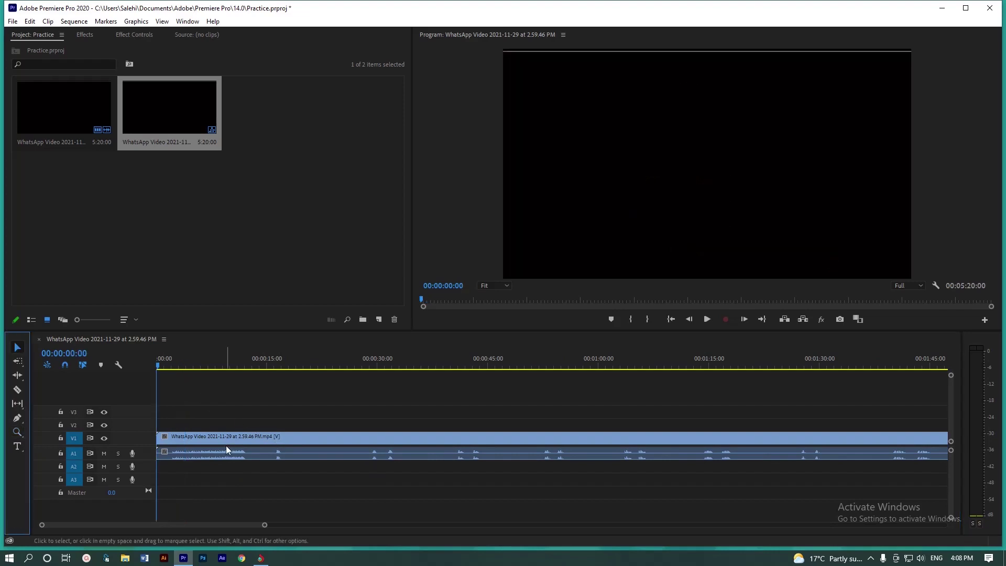
Step: Select the video clip and fit the whole sequence in the timeline view
left_click(248, 436)
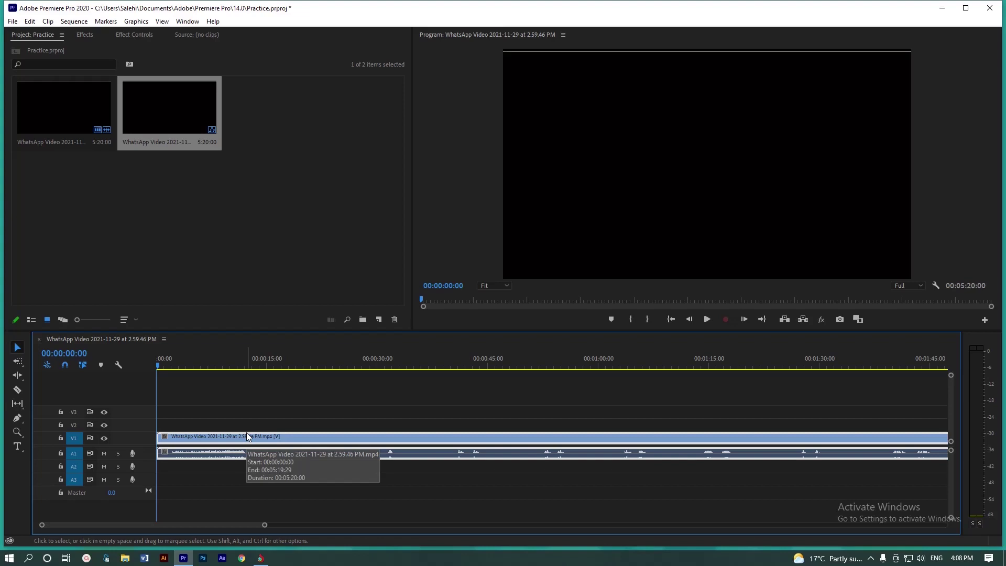
scroll(249, 437, "up", 5)
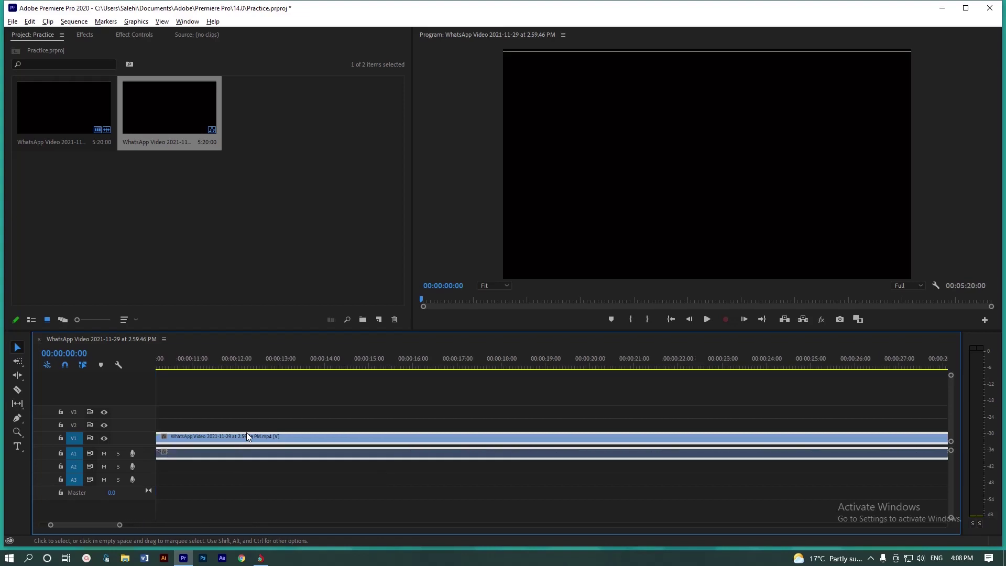
scroll(246, 432, "down", 3)
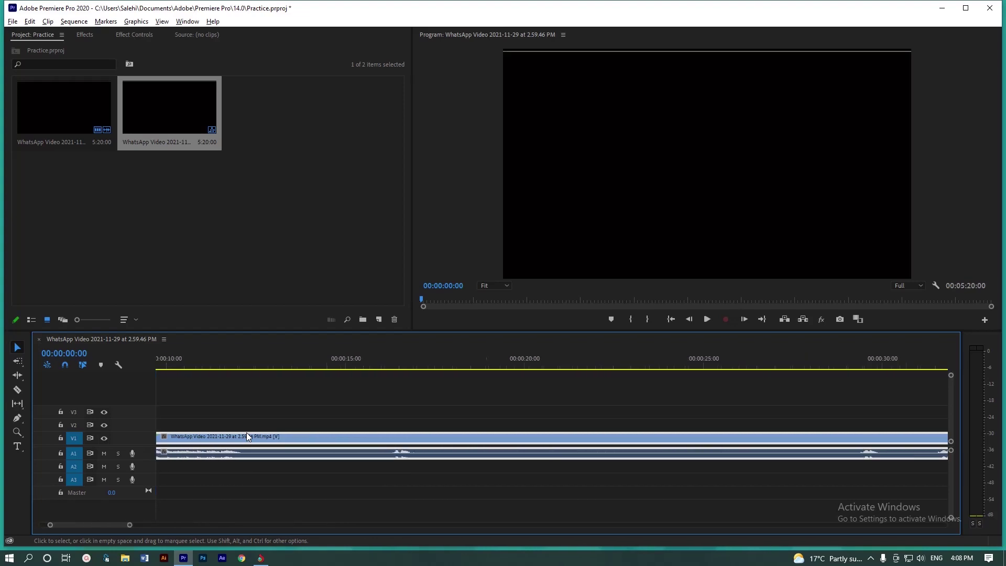
scroll(247, 433, "down", 4)
scroll(247, 432, "down", 3)
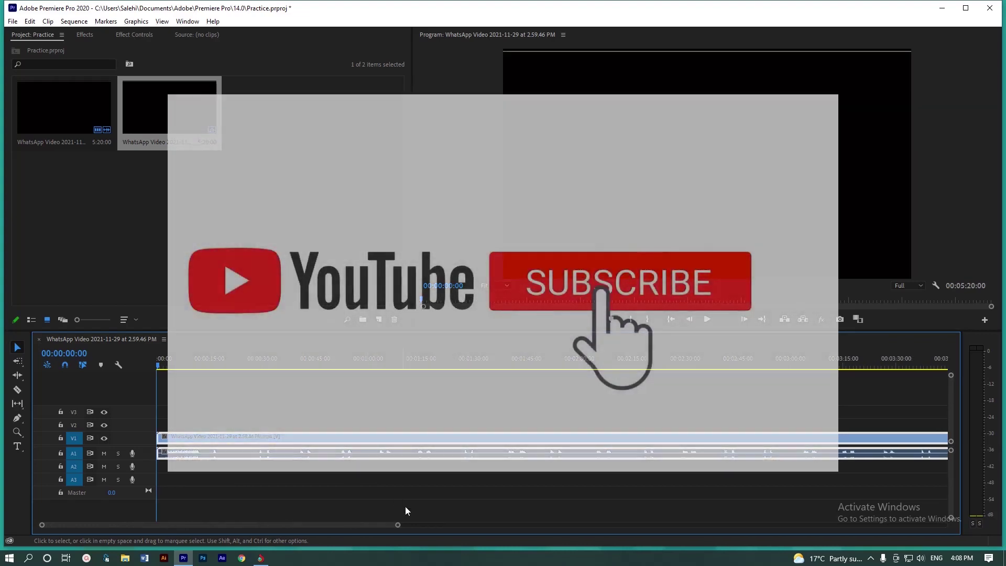
mouse_move(397, 525)
left_mouse_down()
mouse_move(623, 524)
mouse_move(401, 525)
left_mouse_up()
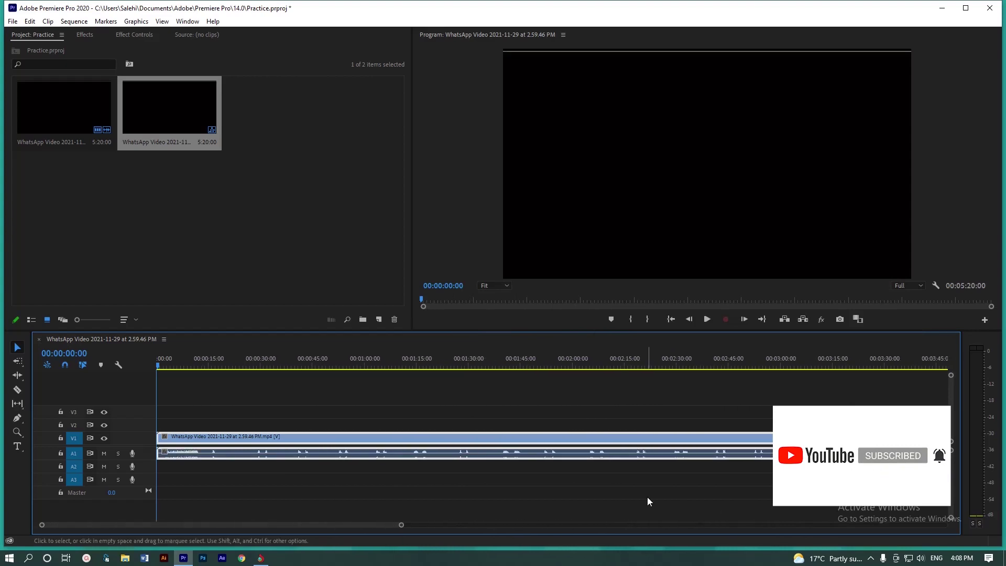
Step: Zoom the timeline to the first 30 seconds, jump home, and play to 00:00:01:12
left_click(179, 366)
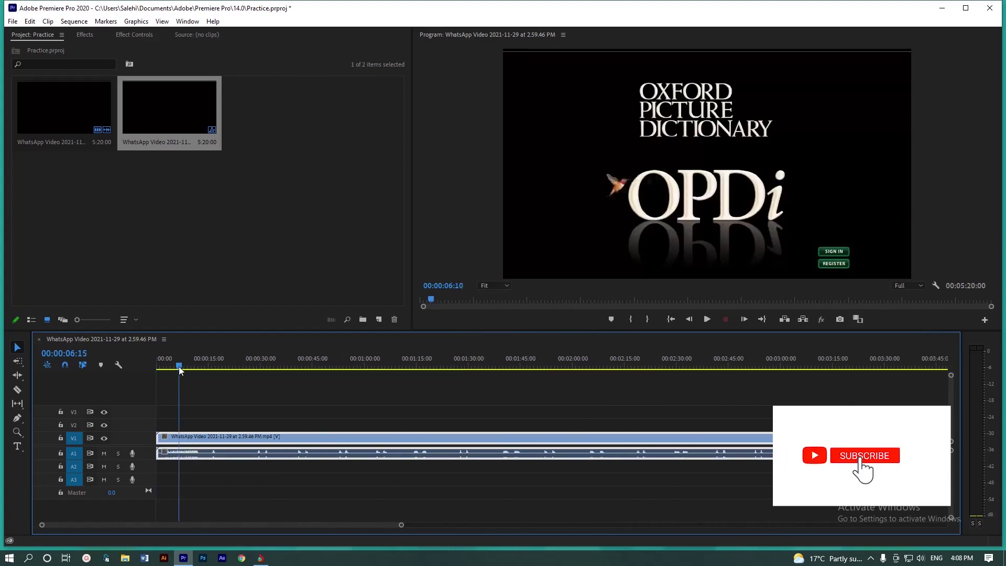
left_click_drag(178, 366, 175, 367)
left_click_drag(402, 524, 147, 524)
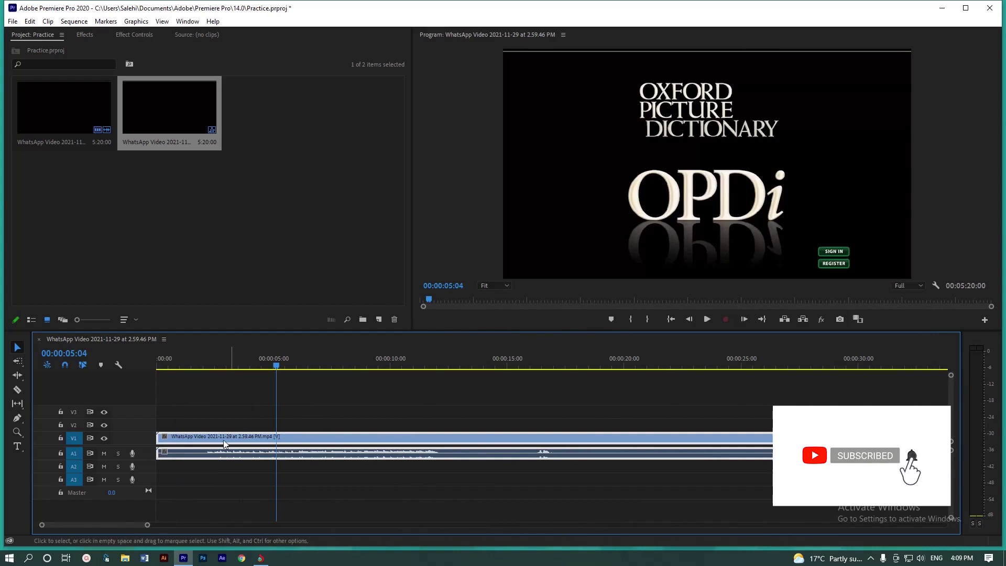
key("Home")
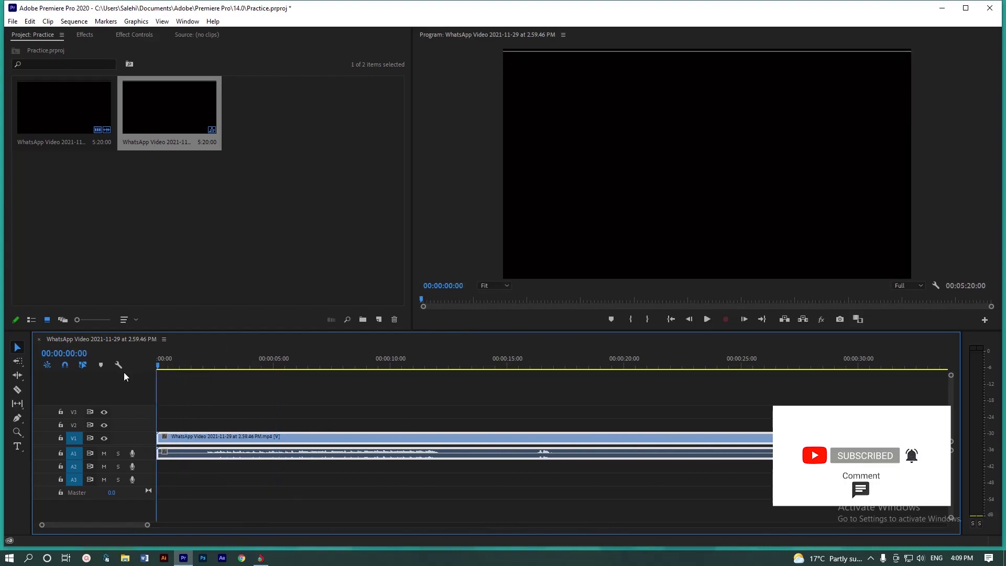
key("space")
key("space")
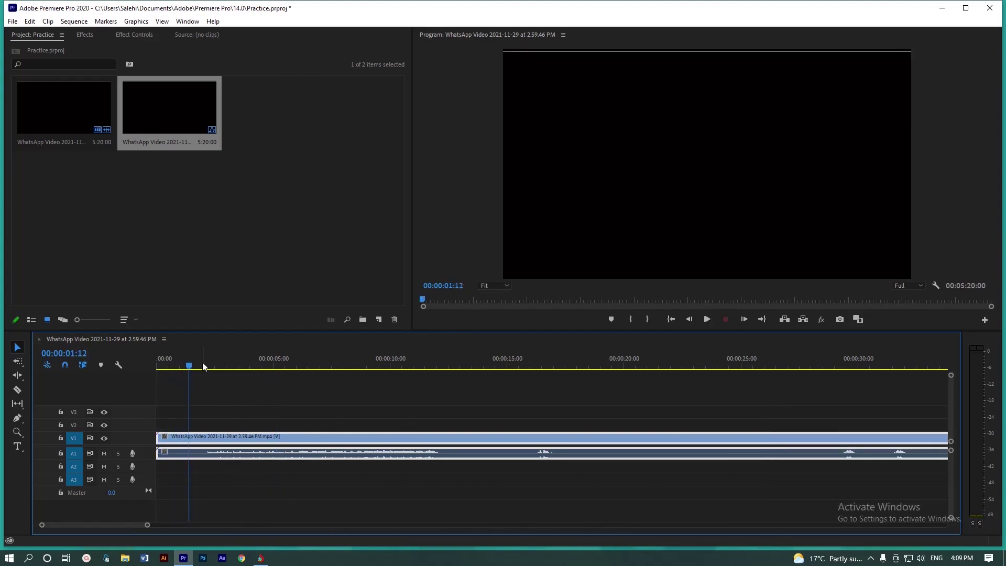
Step: Razor-cut the clip at 00:00:01:12, try deleting the intro piece, undo, then return to Selection
mouse_move(191, 366)
left_mouse_down()
mouse_move(205, 370)
mouse_move(189, 378)
left_mouse_up()
left_click(18, 390)
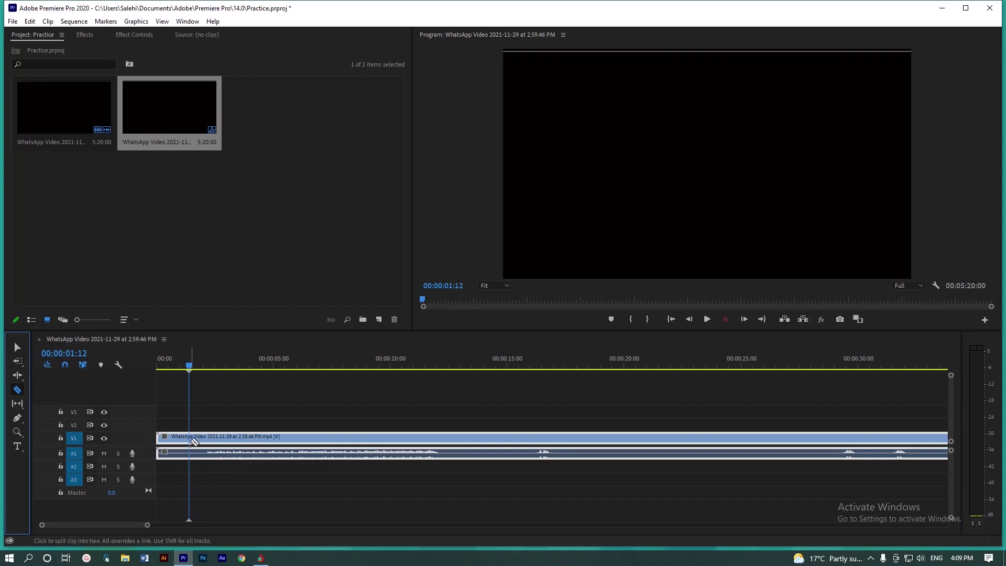
left_click(194, 441)
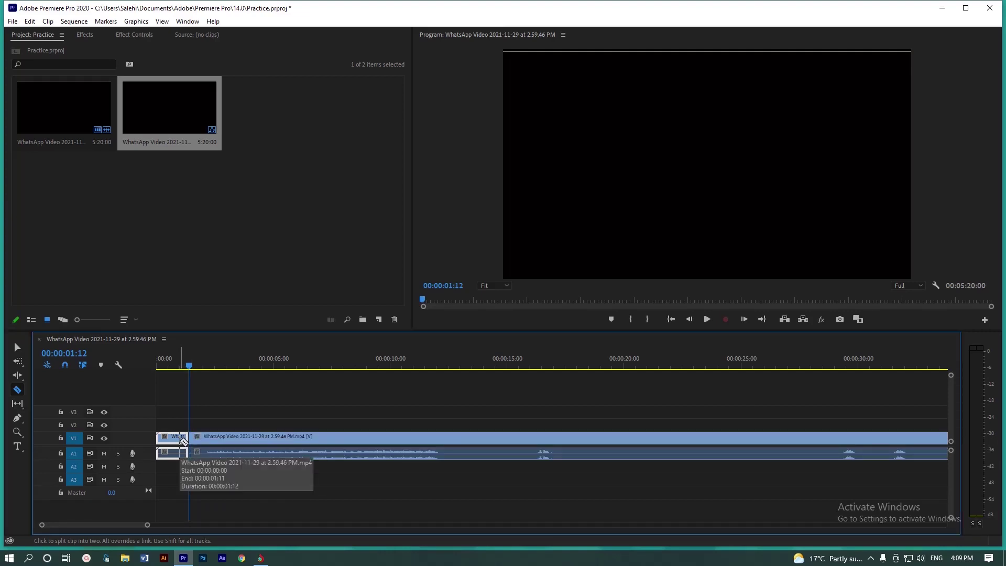
key("Delete")
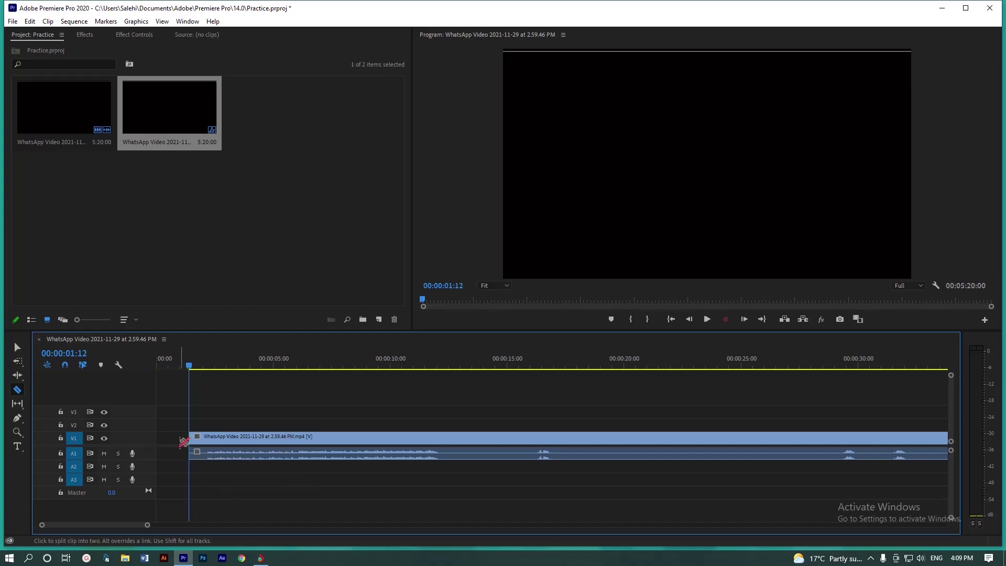
key("ctrl+z")
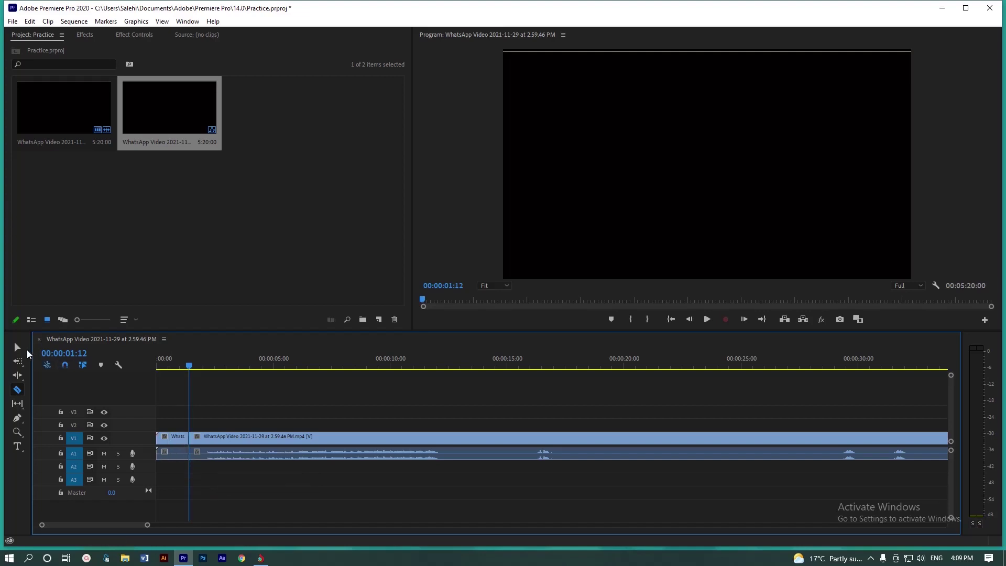
left_click(23, 352)
Step: Ripple-delete the 1:12 opening piece and play the trimmed sequence from the start
left_click(179, 439)
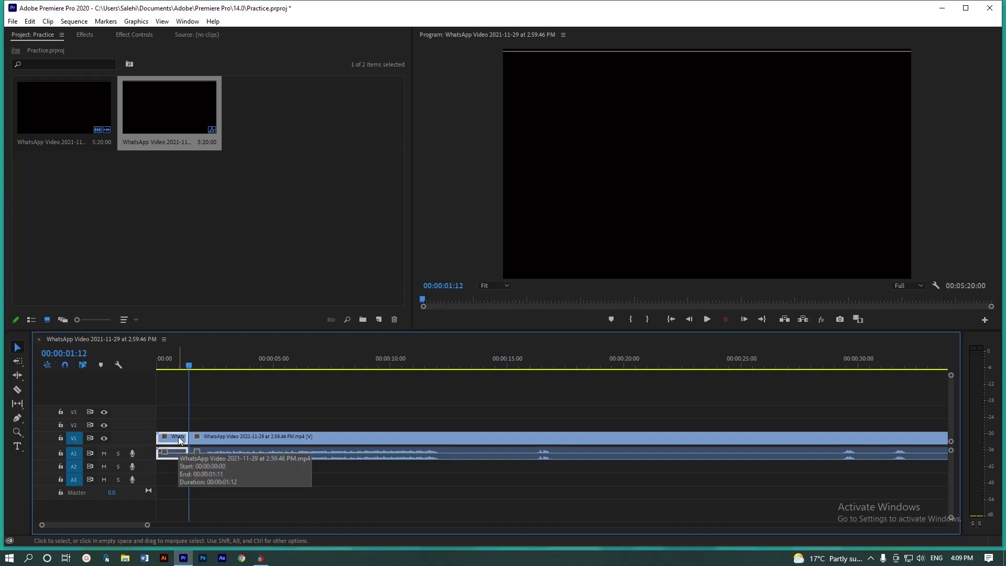
key("shift+Delete")
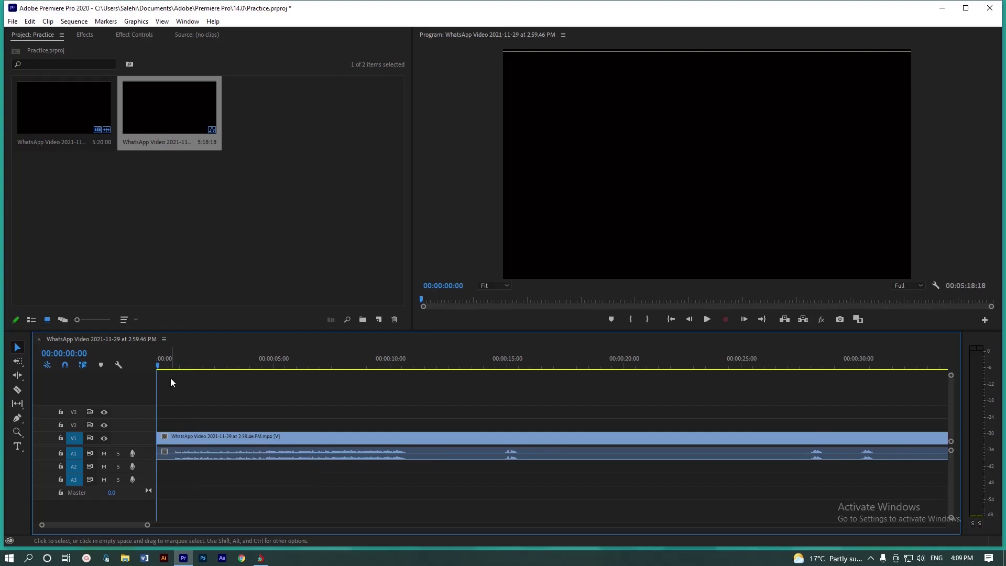
key("space")
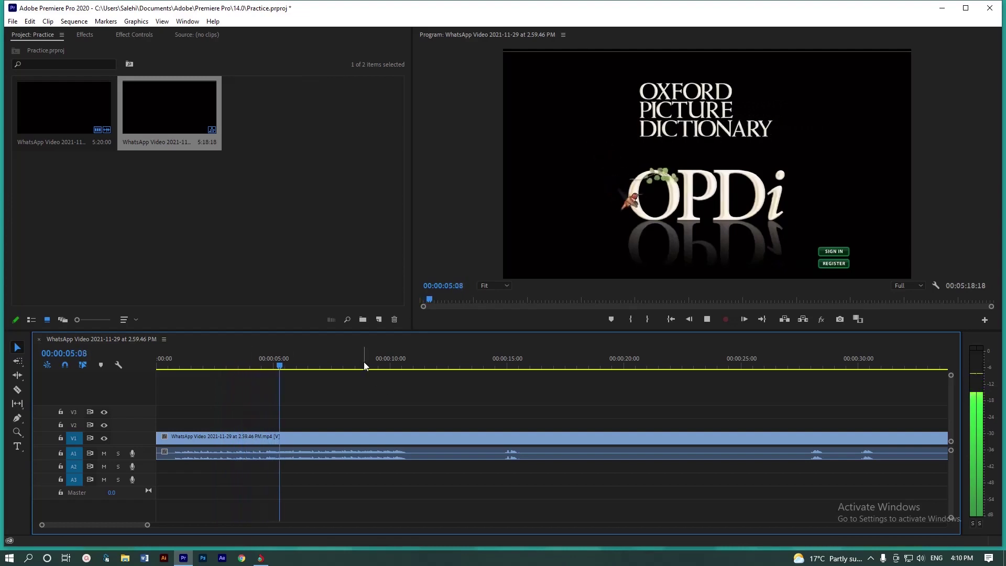
left_click_drag(371, 367, 448, 369)
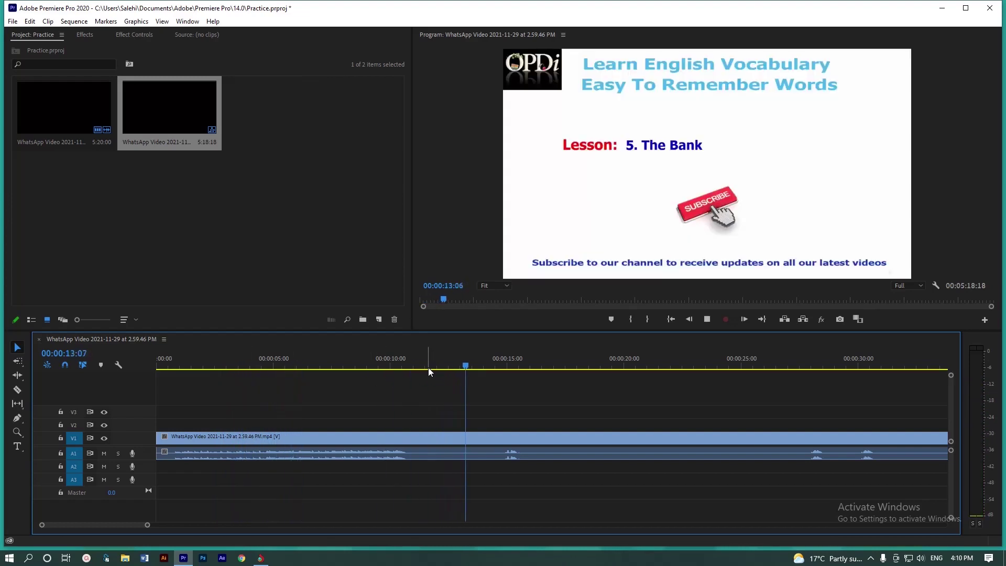
key("space")
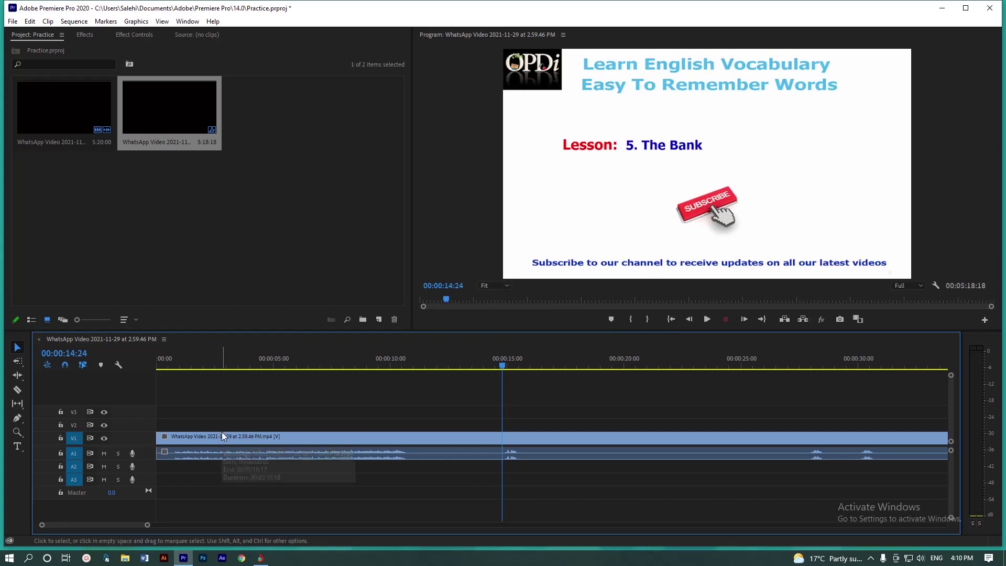
Step: Park the playhead at 00:00:13:04 on the first 'Lesson: 5. The Bank' frame
left_click(464, 365)
left_click_drag(466, 362, 462, 365)
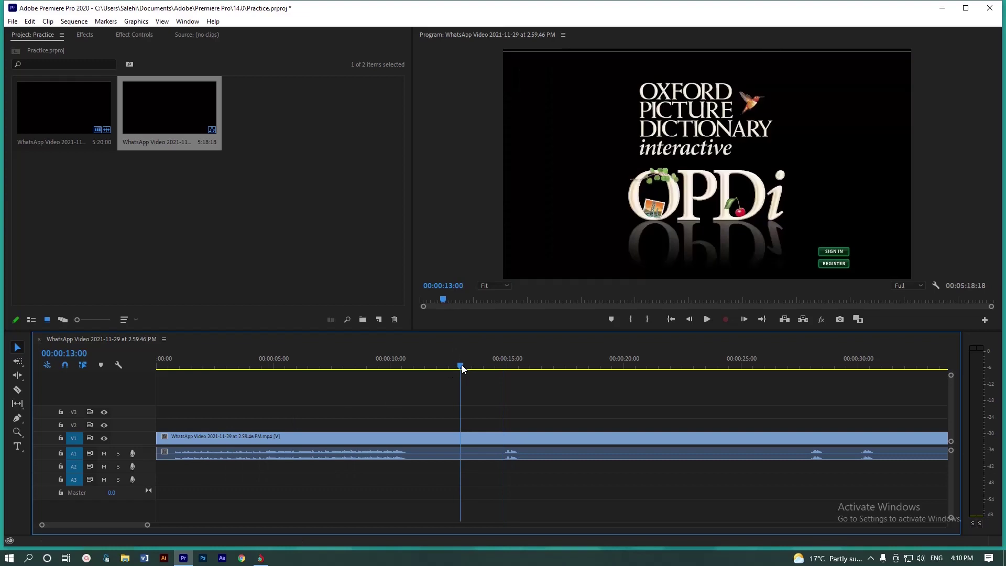
key("space")
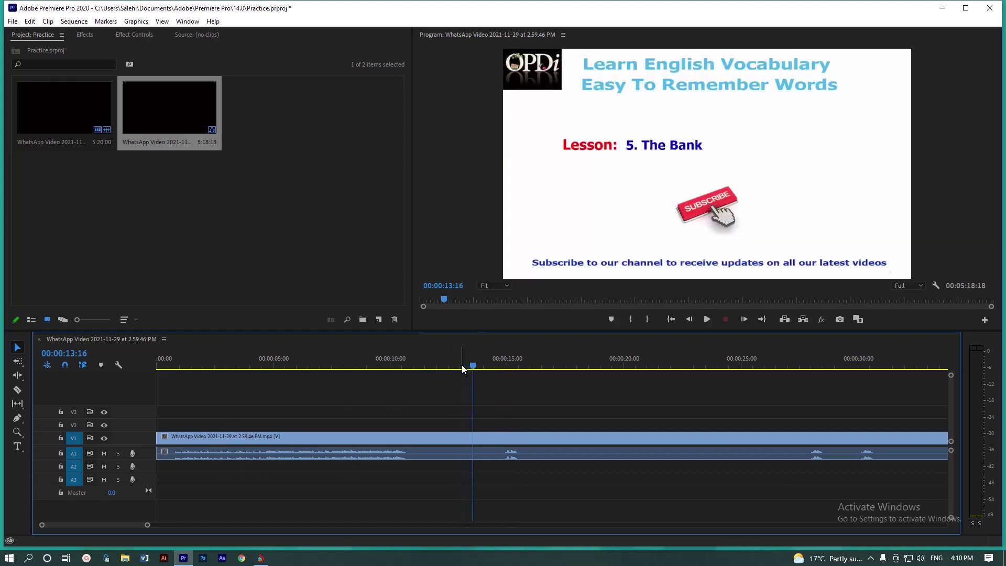
left_click(464, 366)
left_click_drag(468, 366, 464, 366)
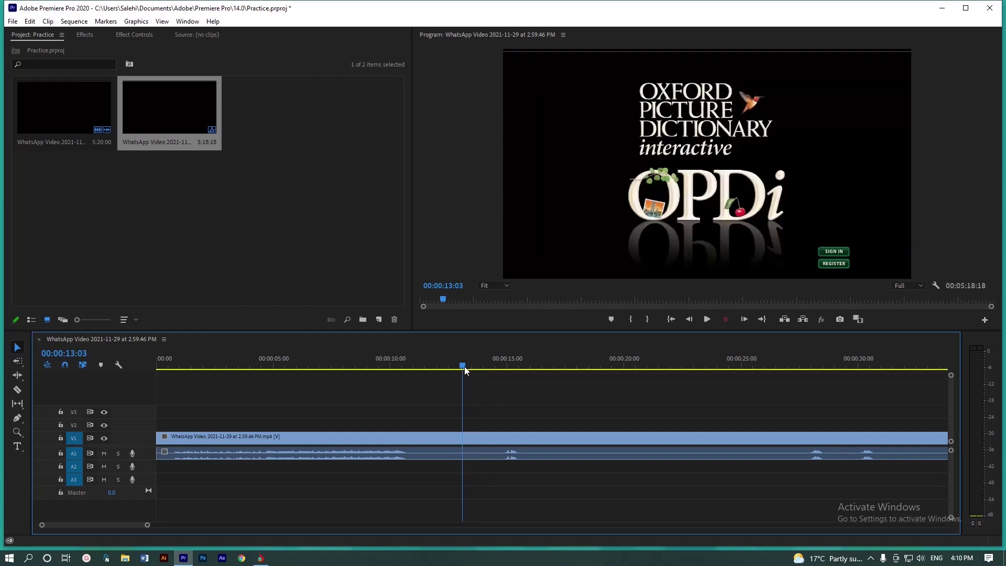
left_click(464, 366)
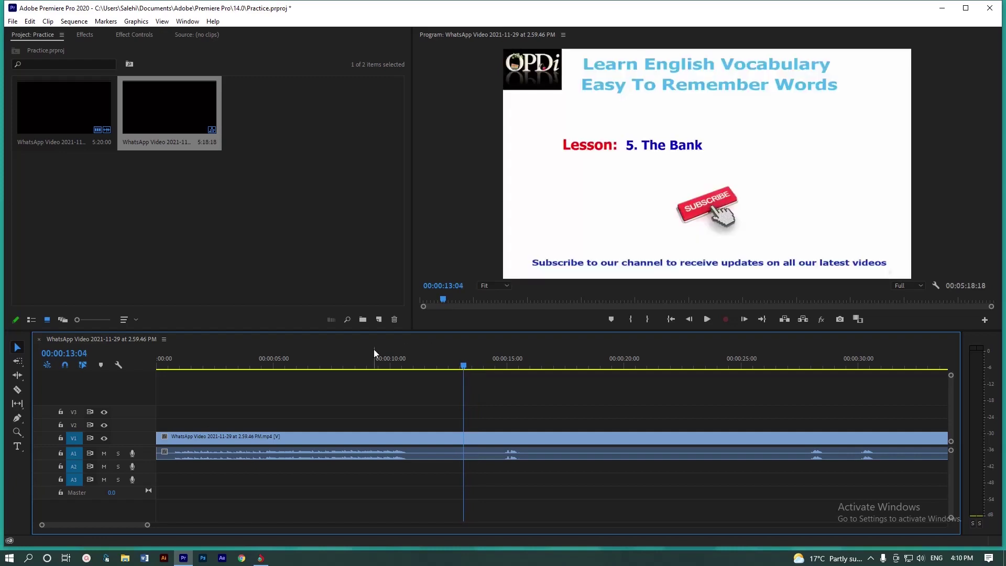
Step: Draw a text box to the right of 'Lesson: 5. The Bank' on the video
left_click(17, 446)
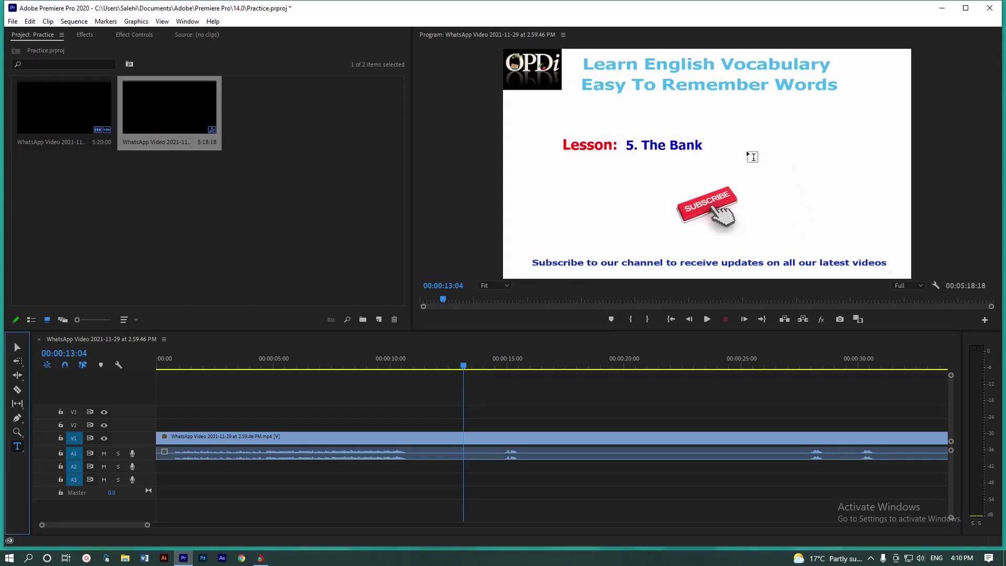
left_click_drag(726, 131, 878, 161)
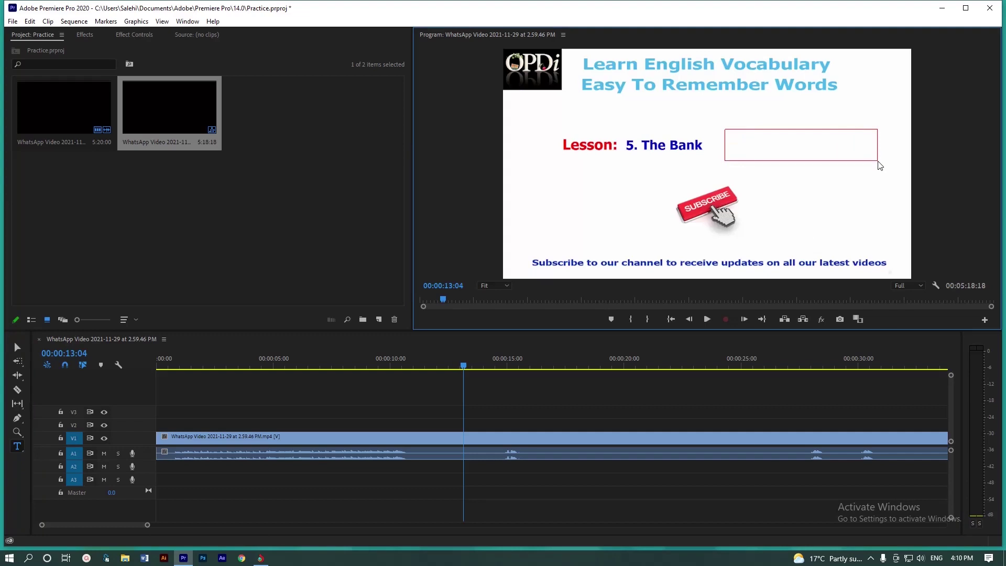
left_click(476, 365)
left_click_drag(477, 365, 469, 366)
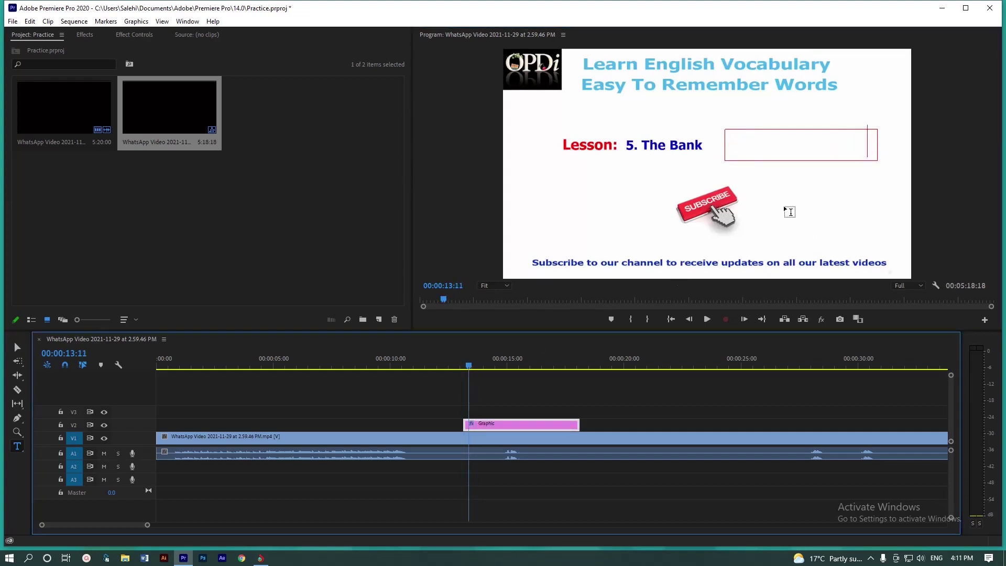
Step: Switch the keyboard to Dari, type 'بانکی بانک' in the box, and select all the text
left_click(818, 148)
left_click(940, 560)
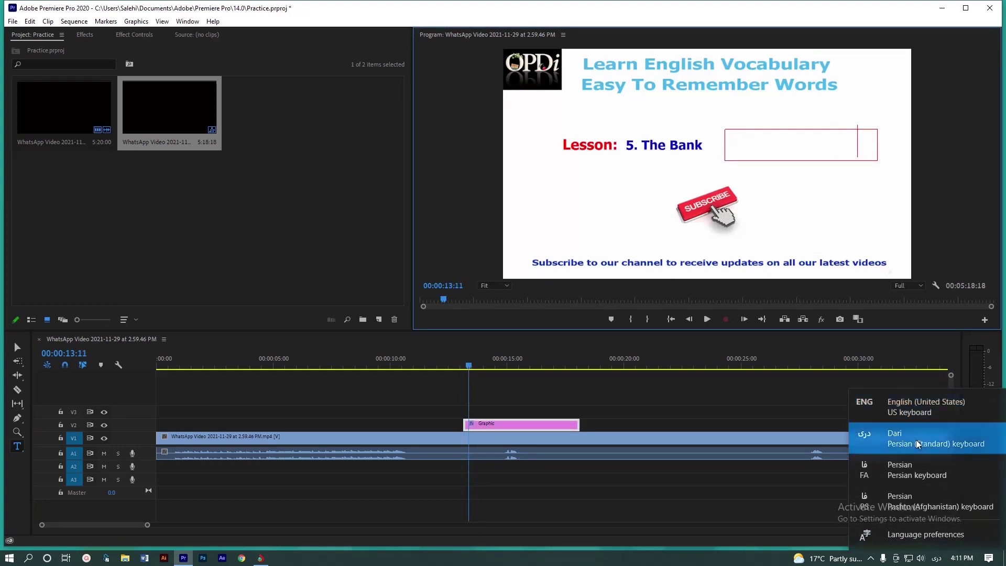
left_click(901, 443)
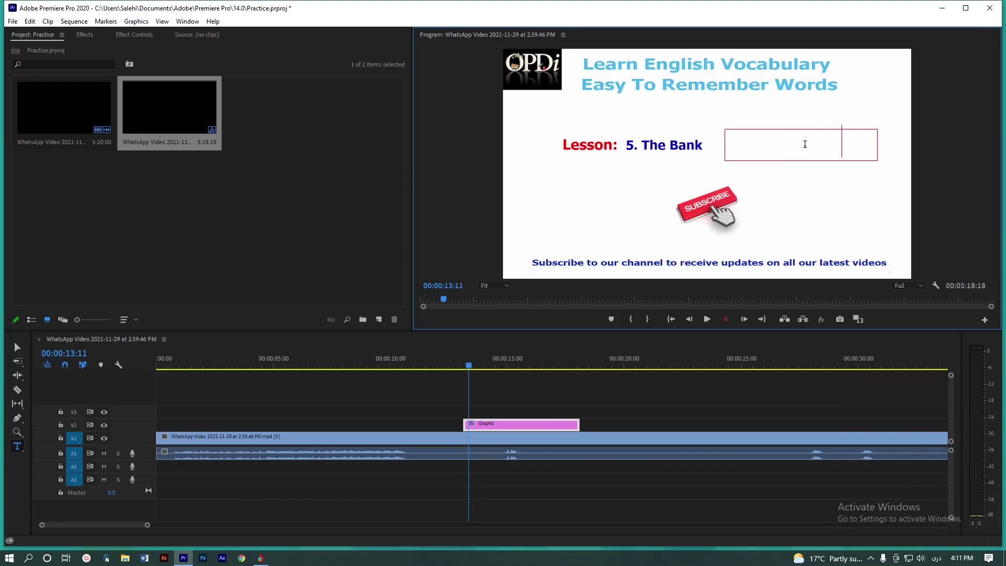
type("بانکی")
type(" بانک")
left_click(804, 144)
key("ctrl+a")
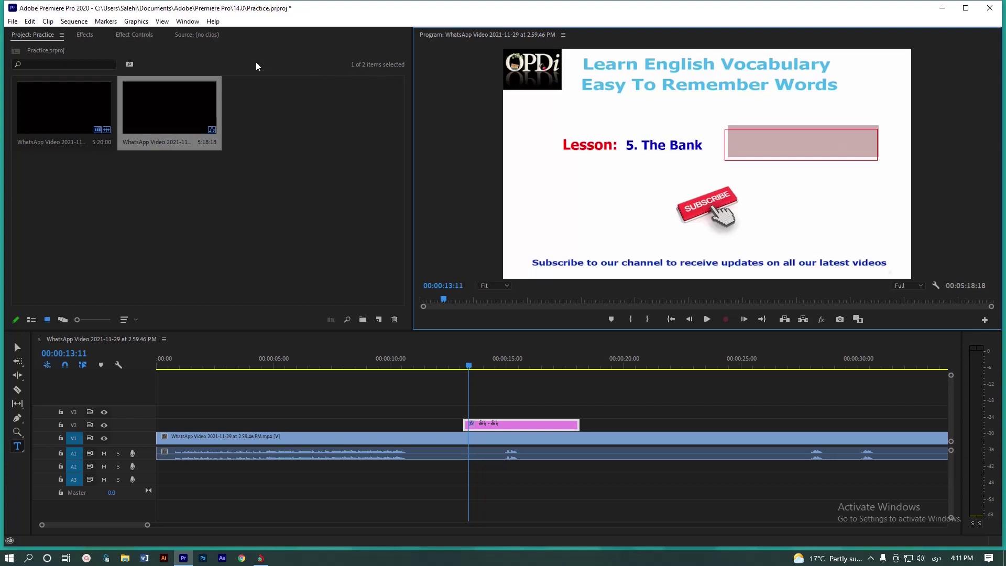
Step: Choose Window > Workspaces > Graphics to show the graphics templates panel
left_click(188, 21)
mouse_move(208, 36)
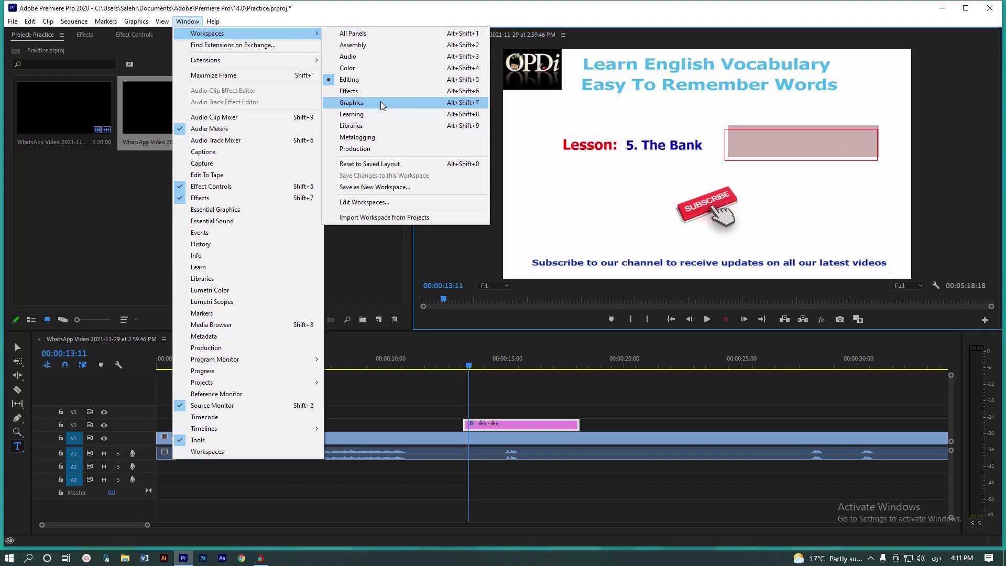
left_click(382, 104)
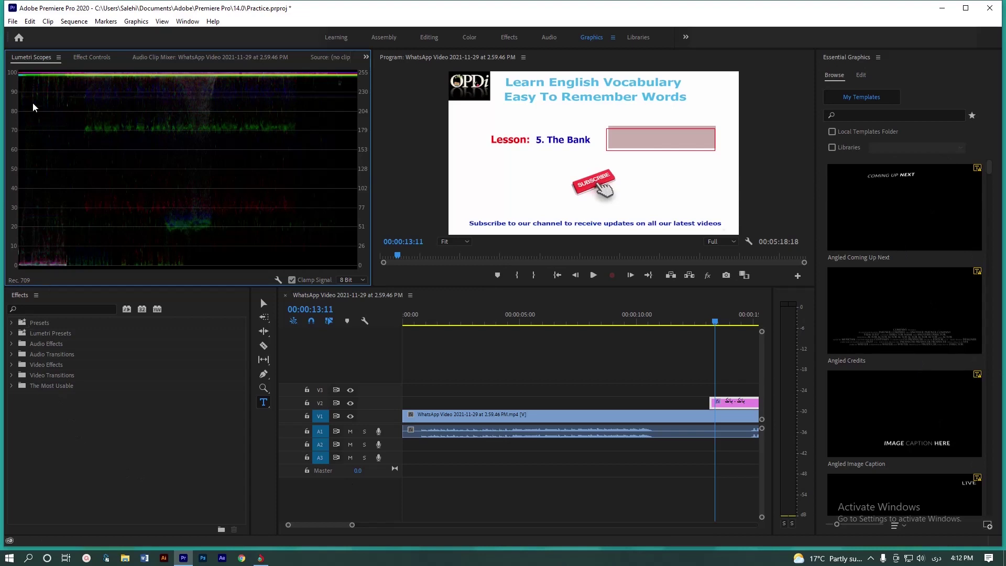
Step: Cycle through the scopes, audio clip mixer and source monitor views, ending on Effect Controls
left_click(100, 58)
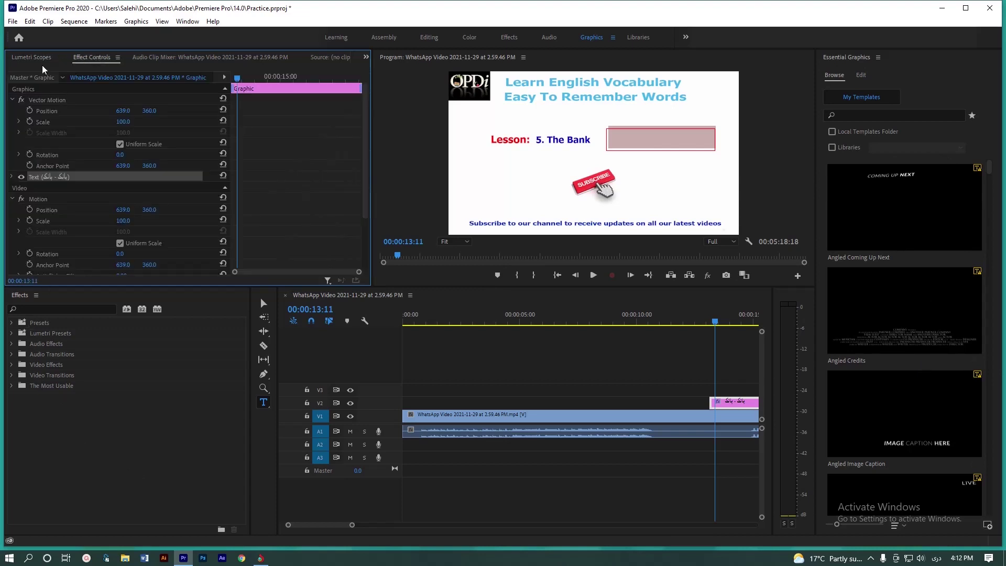
left_click(24, 59)
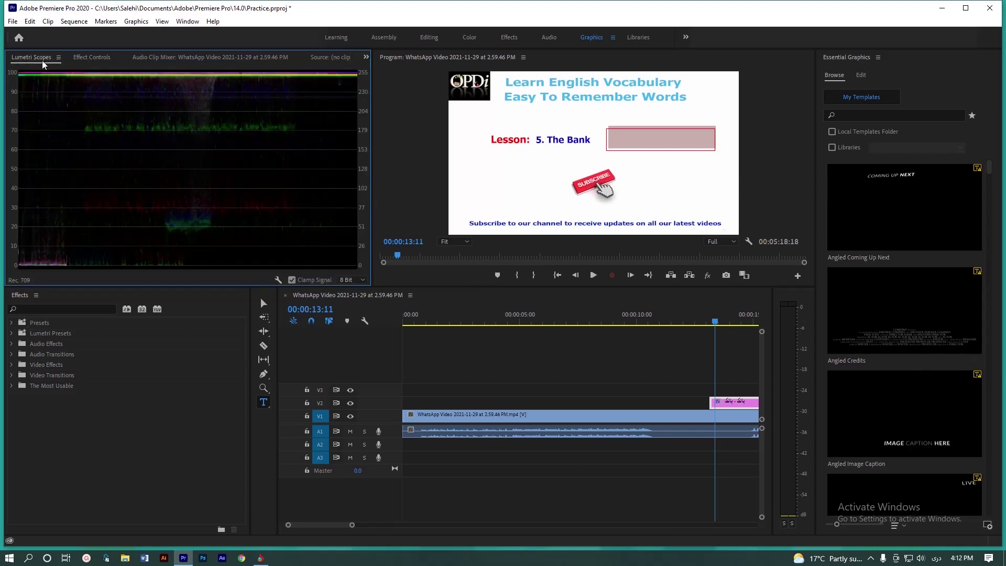
left_click(91, 59)
left_click(159, 59)
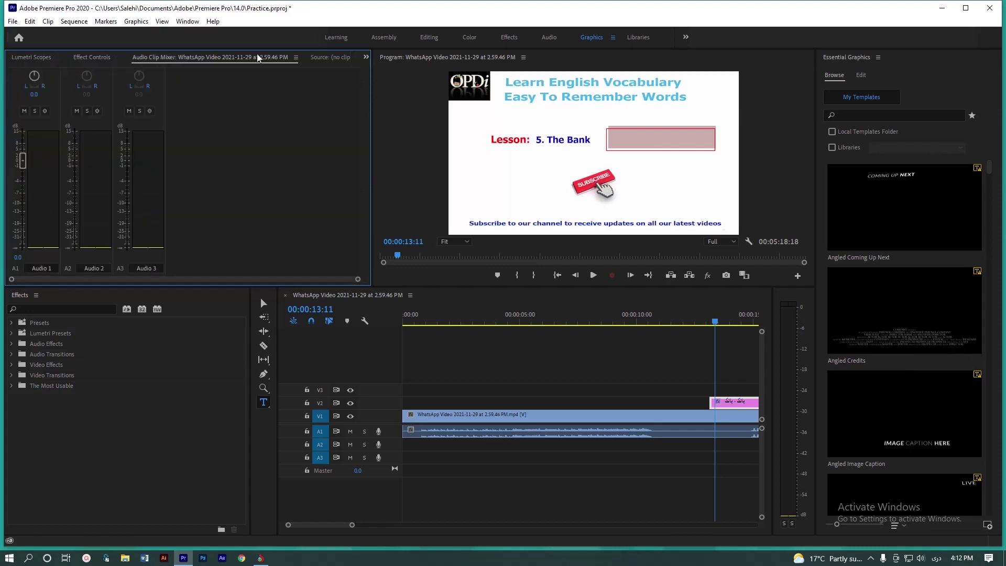
left_click(331, 59)
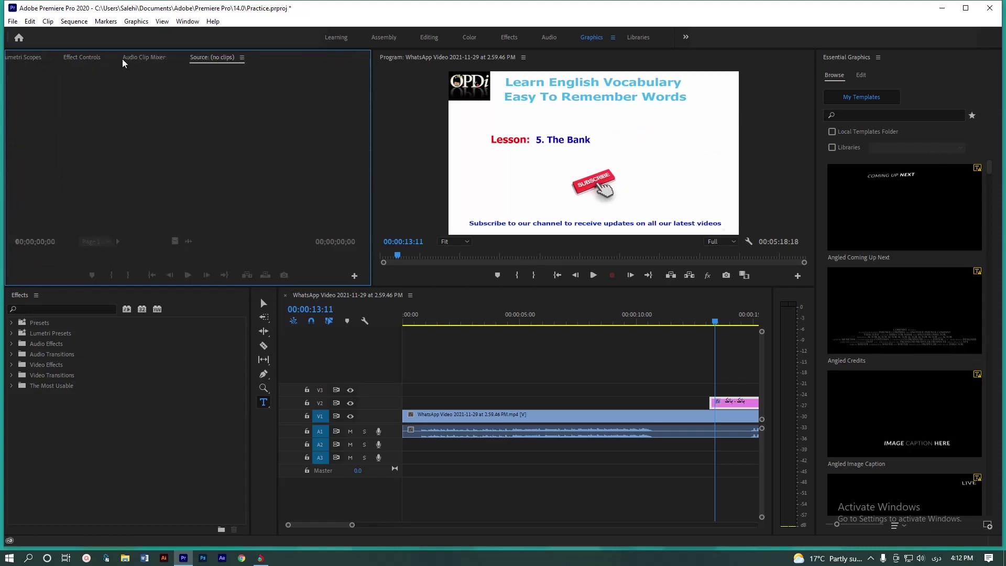
left_click(100, 58)
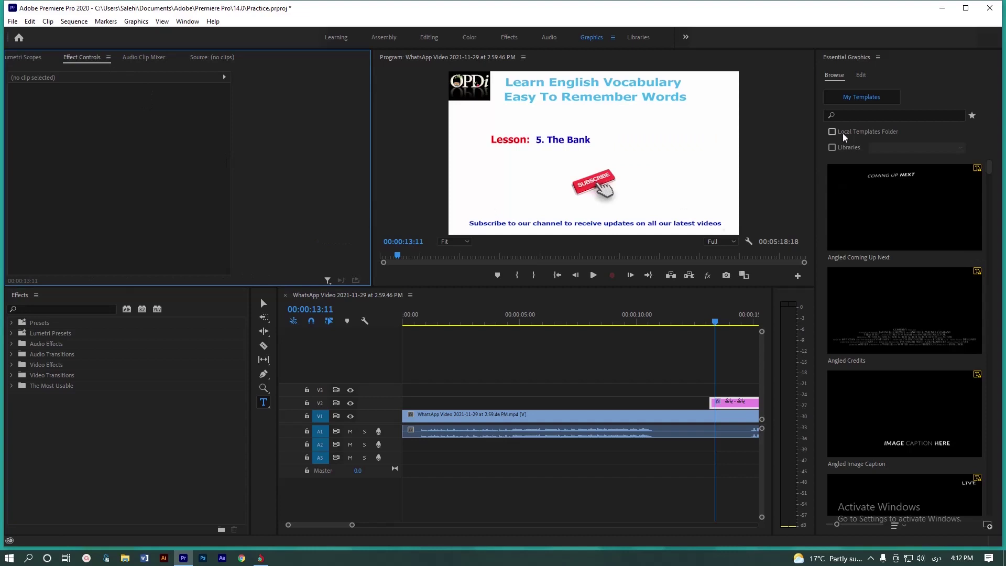
Step: Select the Persian title clip on V2 and show its Essential Graphics editing properties
scroll(664, 391, "down", 3)
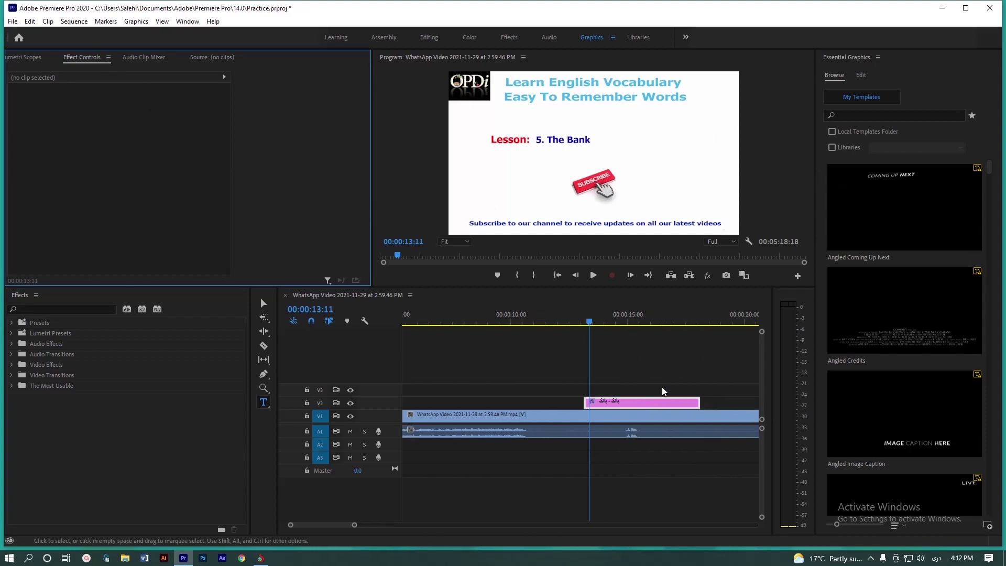
scroll(664, 392, "down", 2)
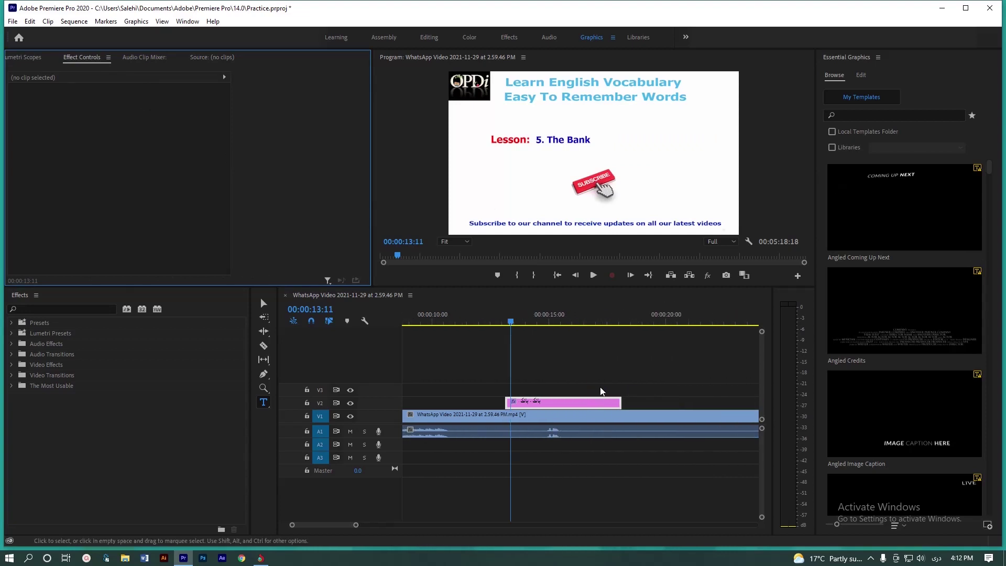
left_click(542, 408)
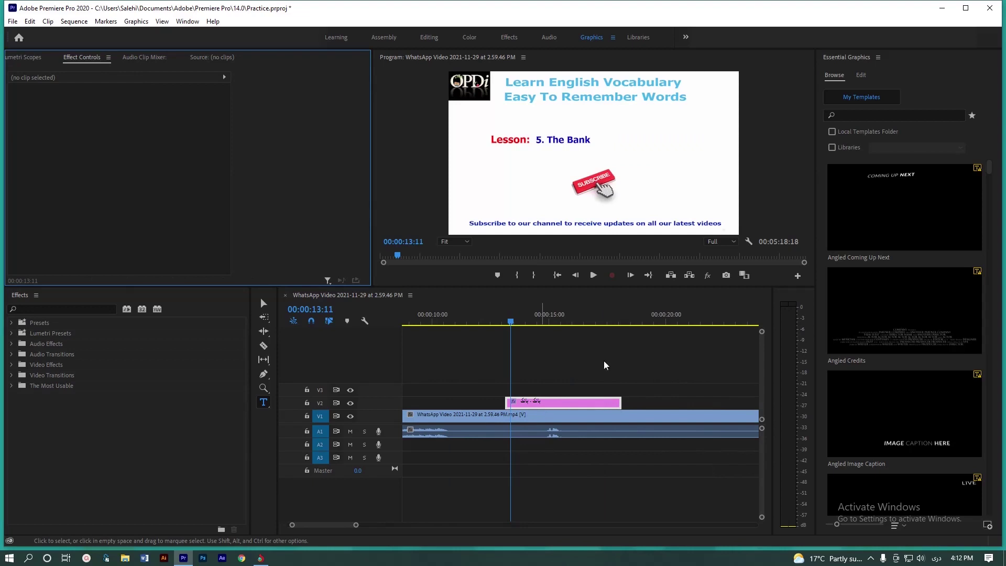
left_click(861, 77)
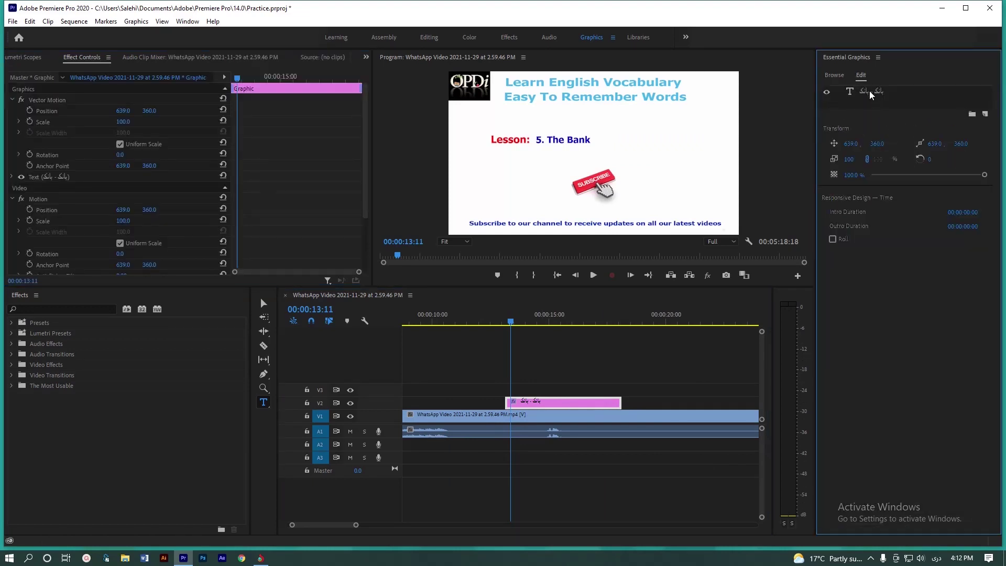
Step: Fill the Persian title's text layer with blue 0E02AF
left_click(871, 92)
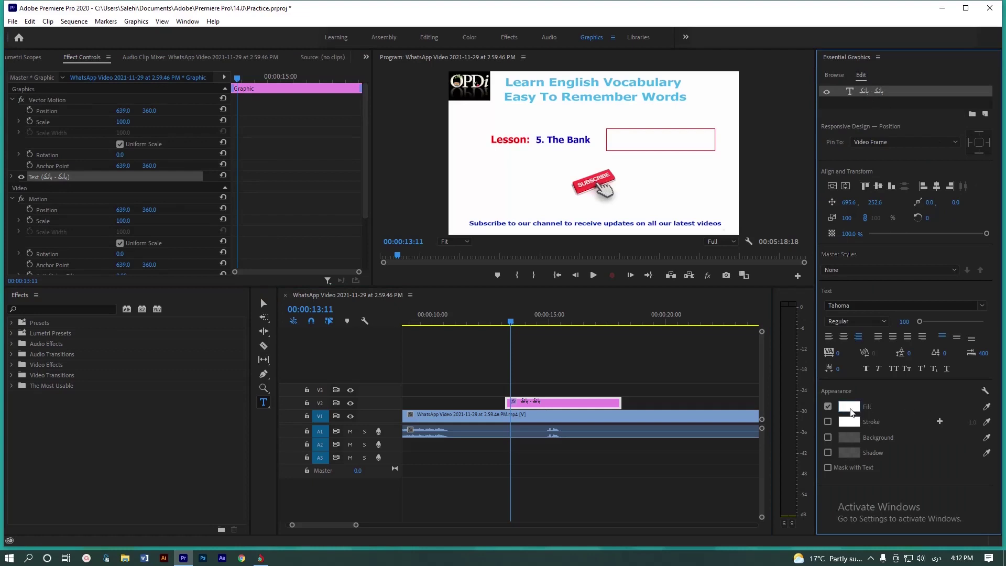
left_click(849, 406)
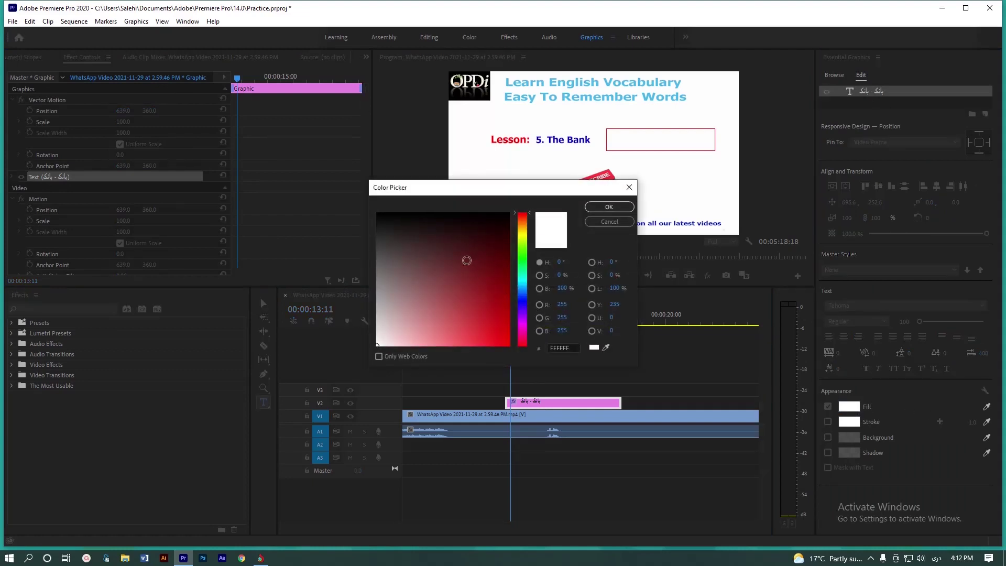
left_click(439, 246)
left_click(522, 304)
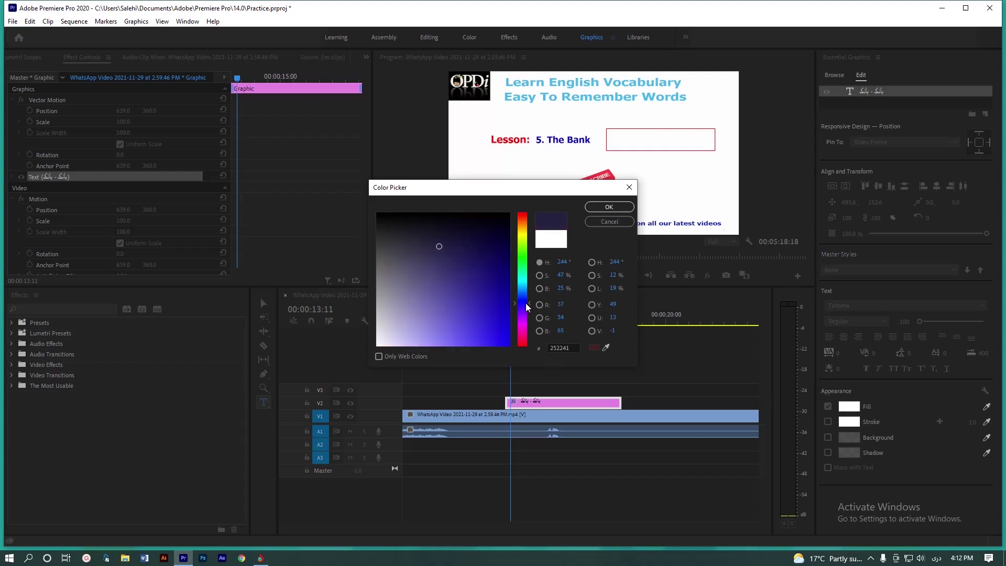
left_click(508, 303)
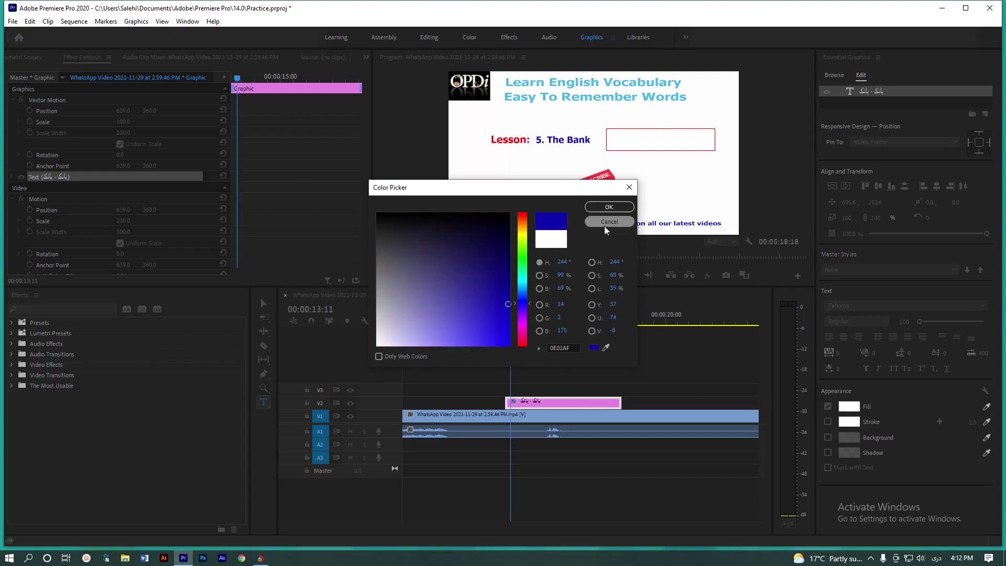
left_click(608, 207)
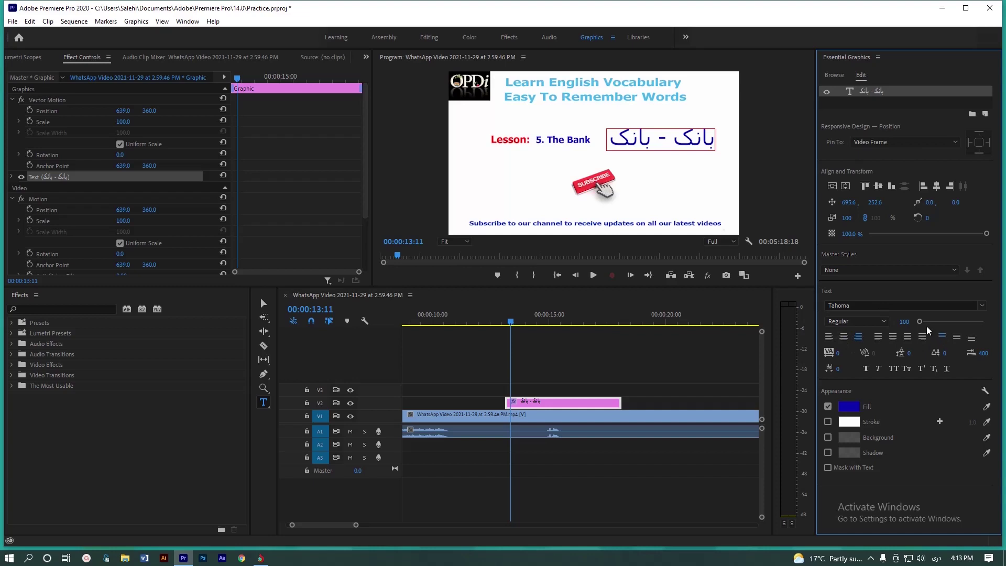
Step: Set the title text to size 59, centre-aligned, in Bahij Nazanin Bold
left_click_drag(901, 327, 884, 333)
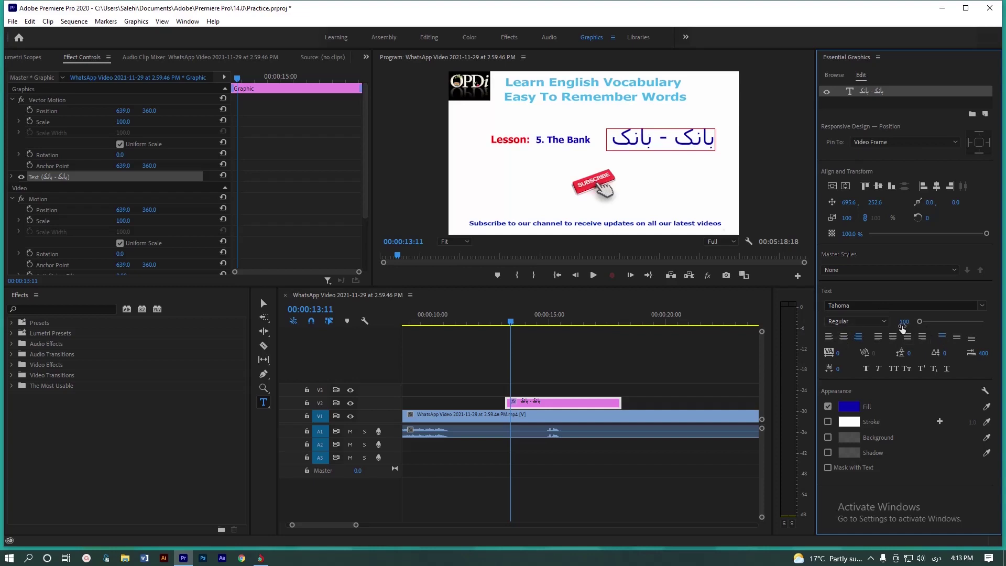
left_click(841, 338)
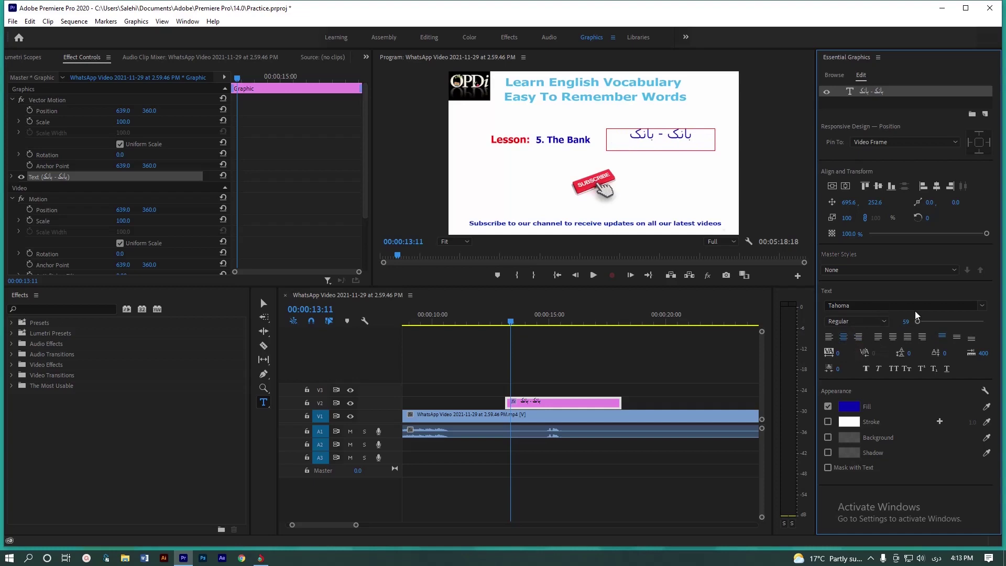
left_click(933, 308)
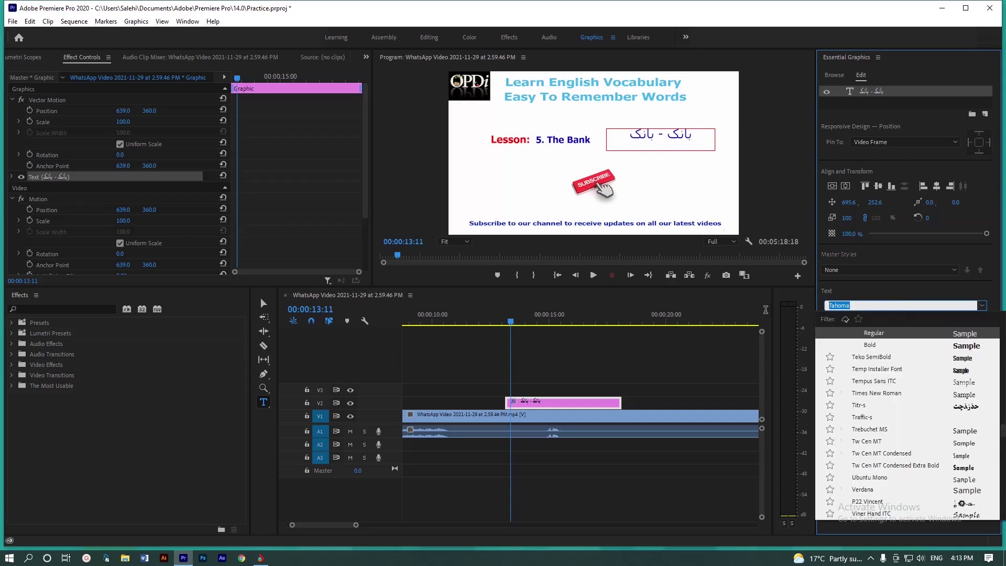
type("Bahij Na")
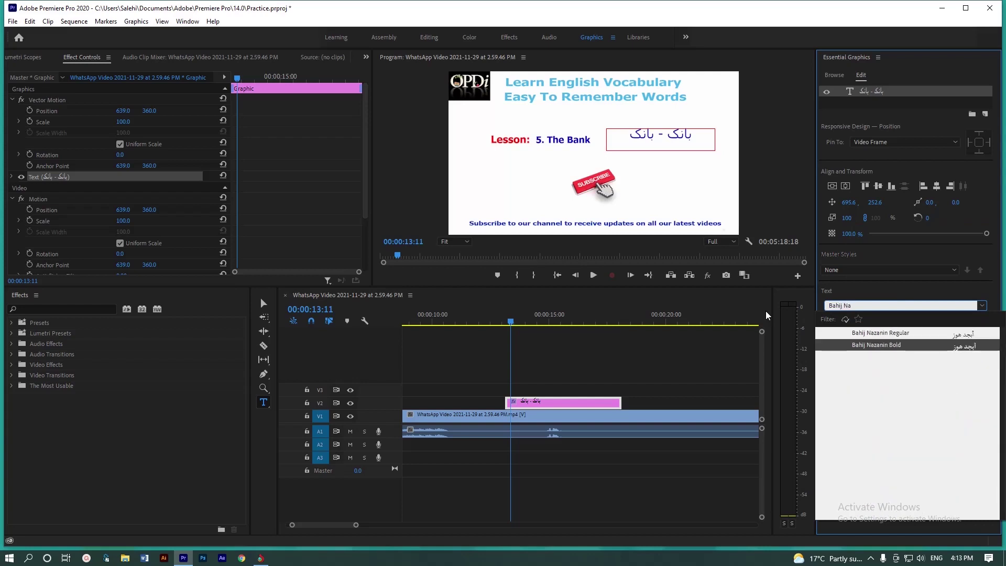
key("Return")
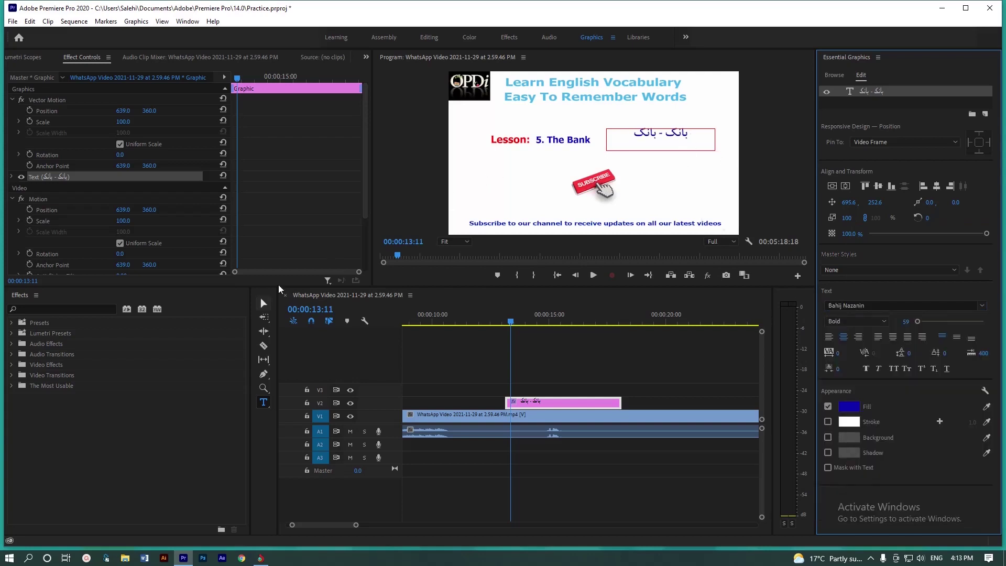
Step: Nudge the Persian text slightly down within its box, then deselect the graphic
left_click(264, 303)
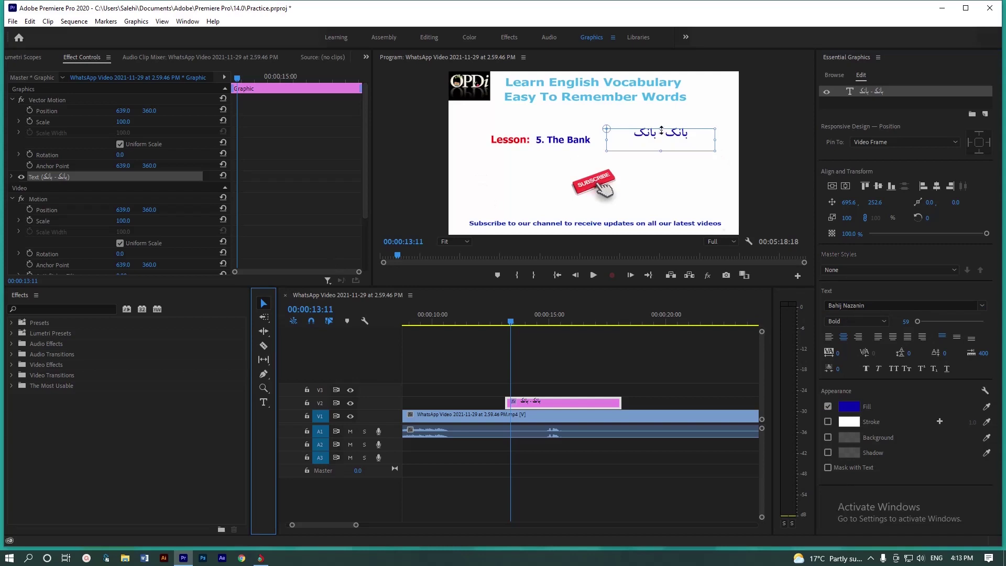
left_click_drag(661, 131, 662, 138)
left_click(588, 335)
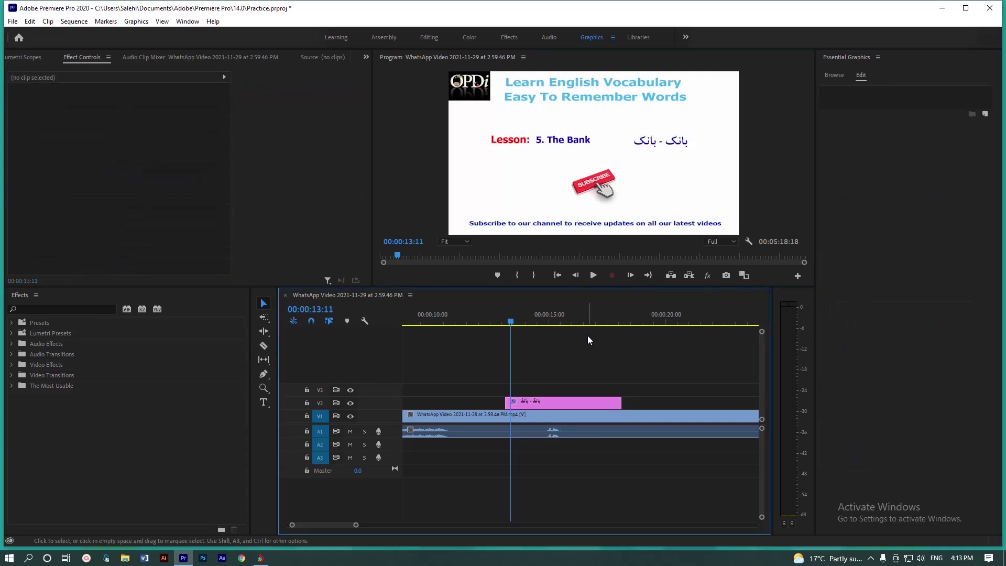
Step: Move the title beside 'Lesson: 5. The Bank' and preview playback from just before it appears
left_click(666, 148)
left_click_drag(668, 147, 649, 146)
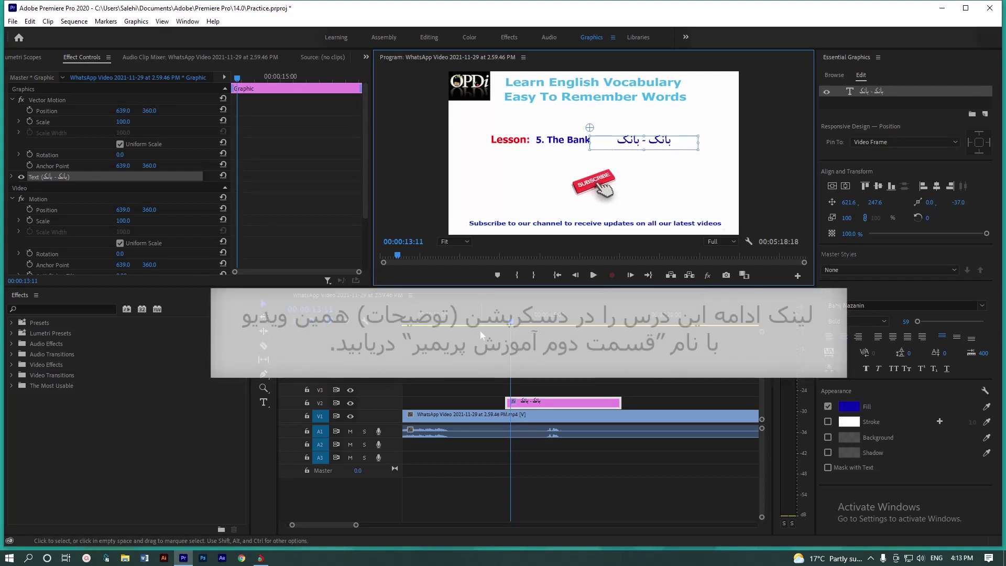
left_click(500, 381)
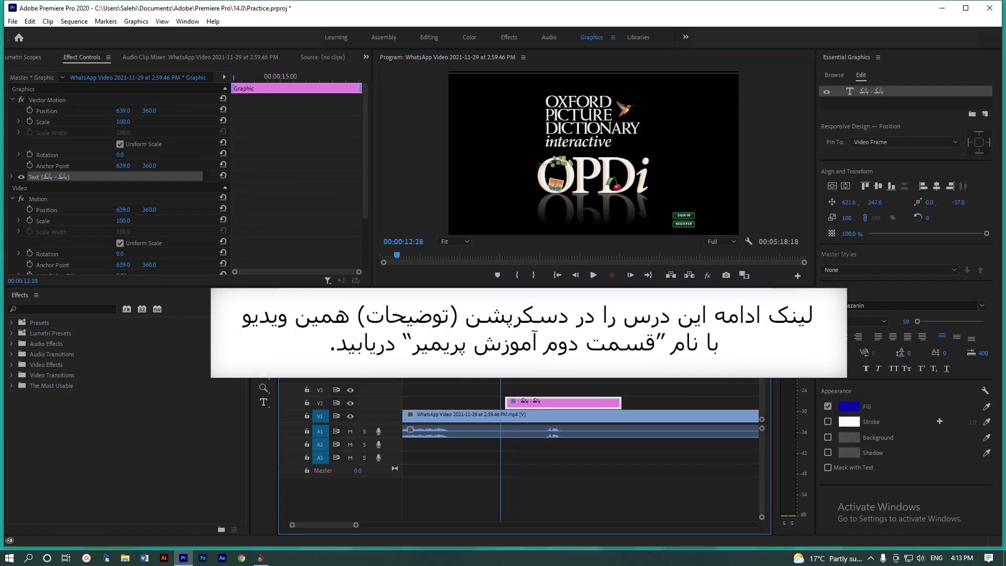
key("Right")
key("Right")
key("space")
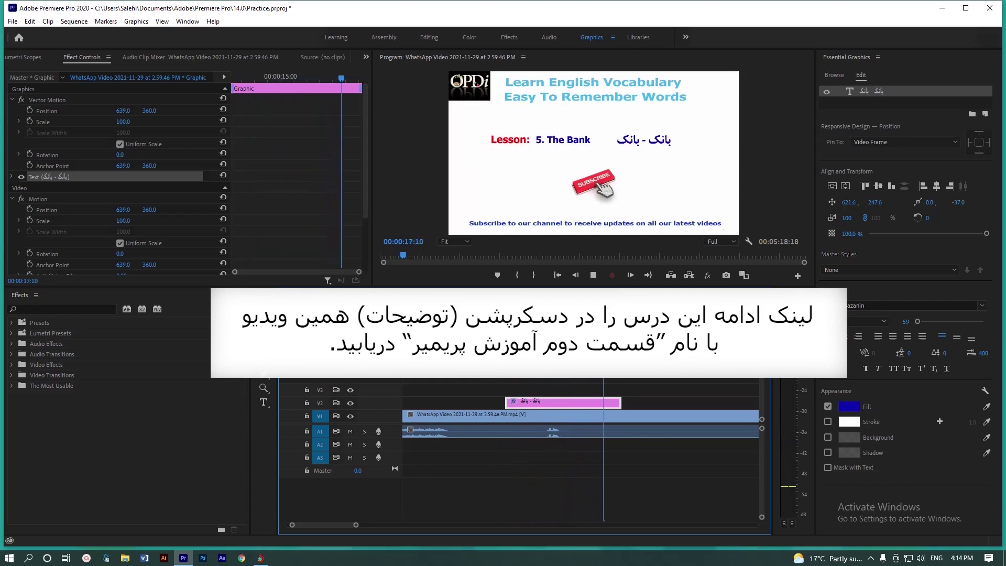
key("space")
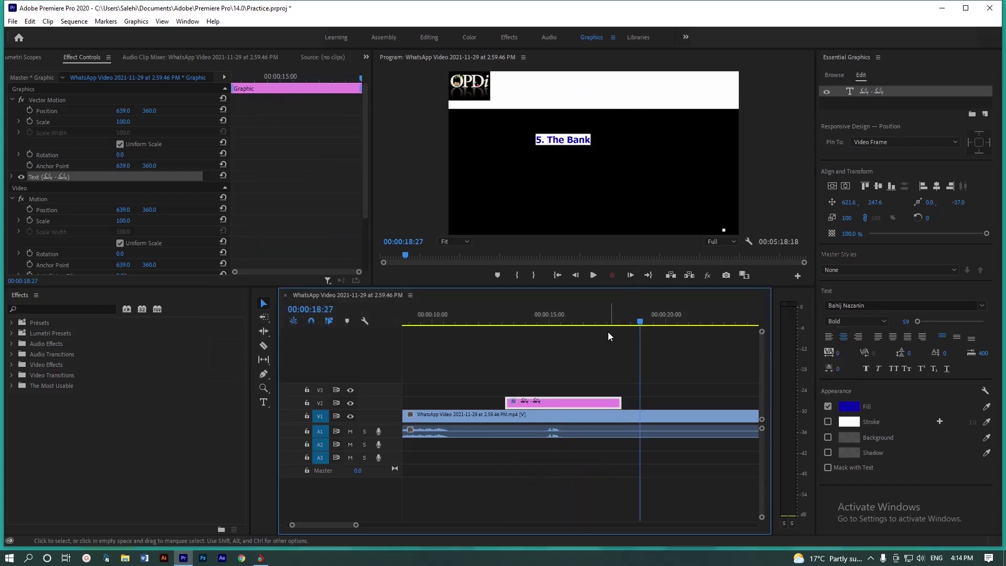
left_click(645, 321)
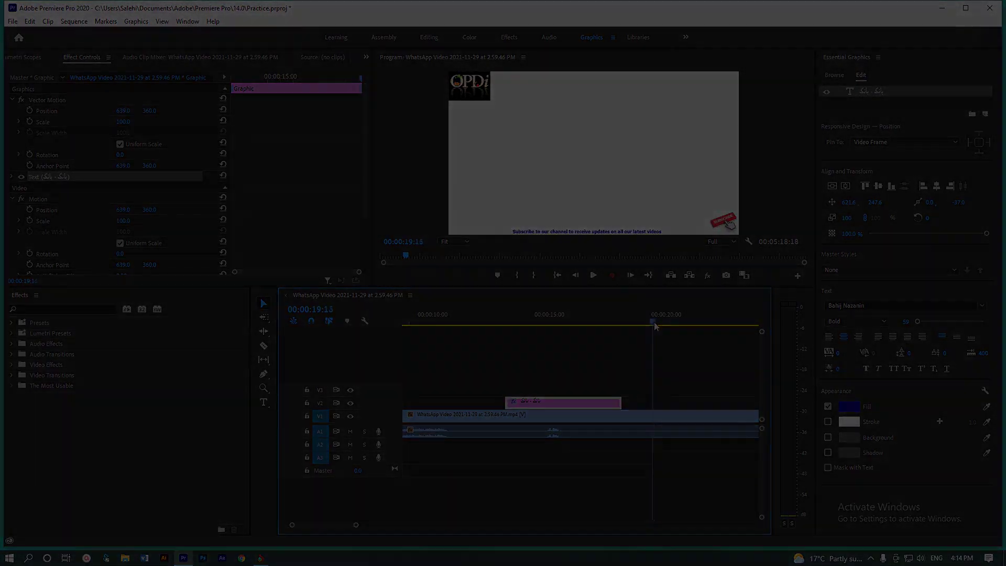